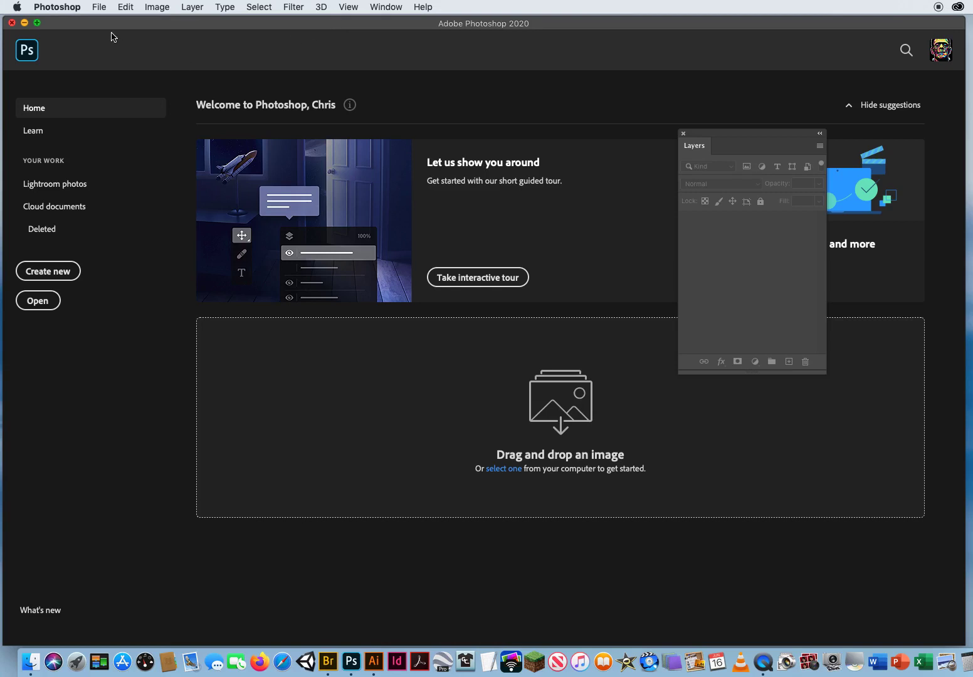
# Open 1 TooRed.jpg from the 6 Color Enhance Ex folder.
pyautogui.click(100, 7)
pyautogui.click(437, 253)
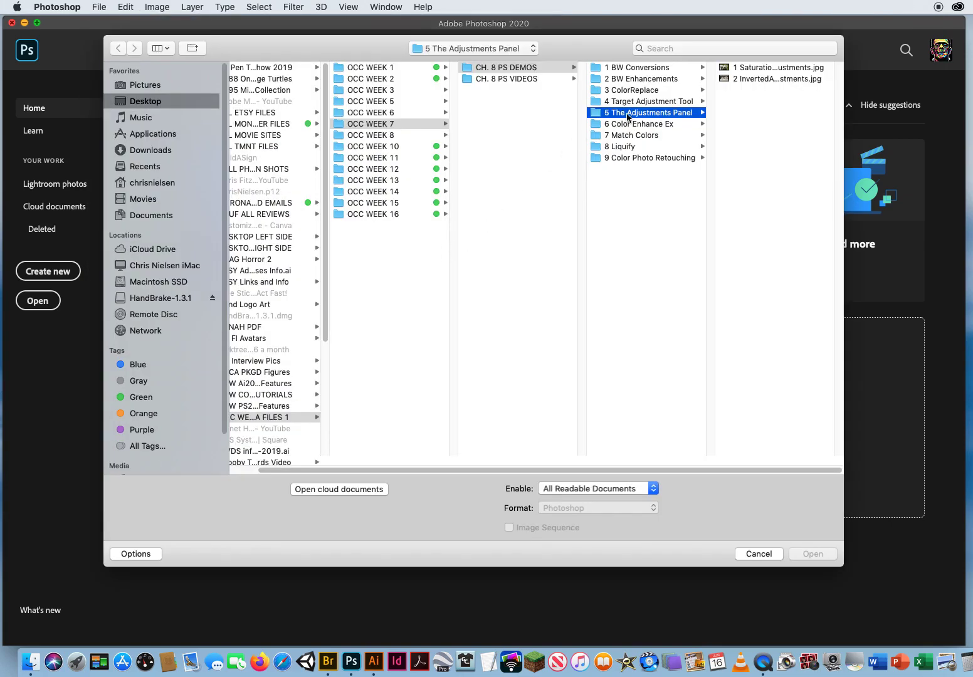
pyautogui.click(620, 125)
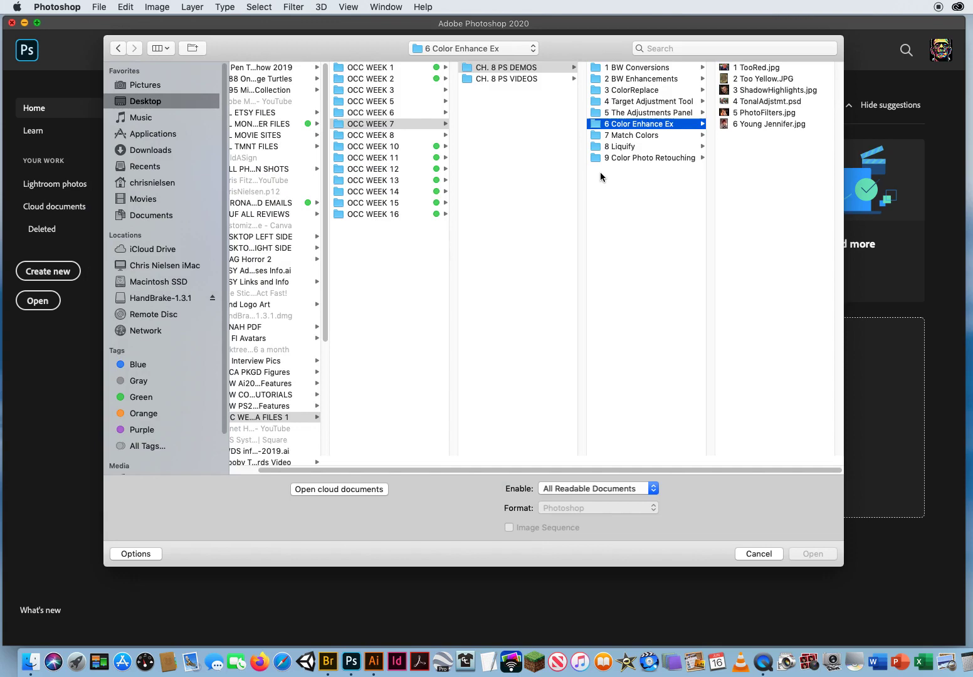
pyautogui.click(744, 69)
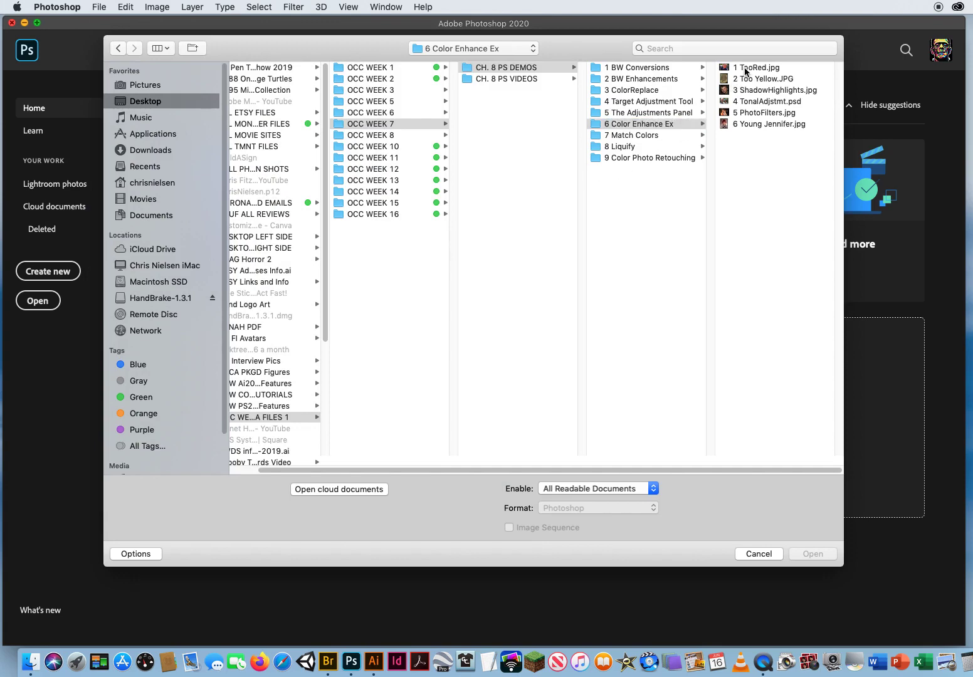
pyautogui.click(807, 554)
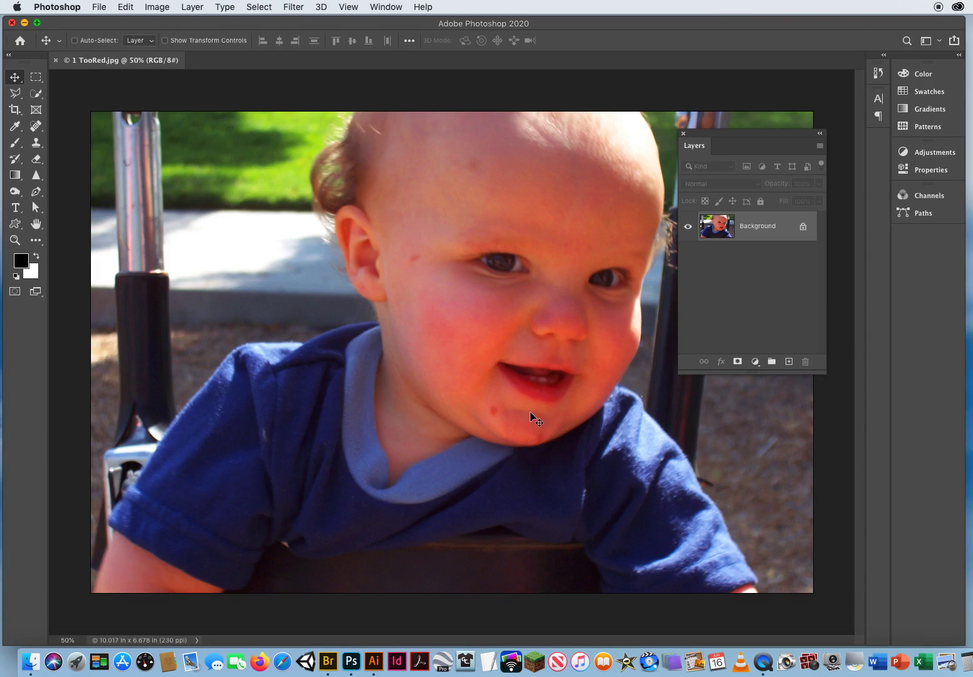
# Duplicate the Background layer as Layer 1 with Cmd+J.
pyautogui.press('super+j')
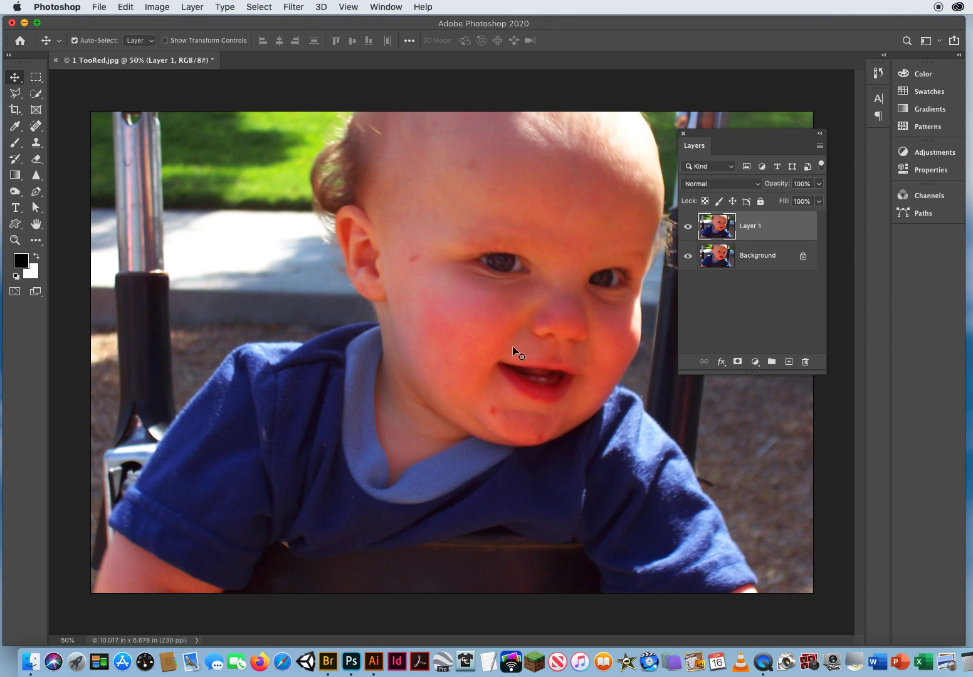
# Add a Hue/Saturation adjustment layer and drag on the cheek to set Reds saturation to -35.
pyautogui.click(923, 156)
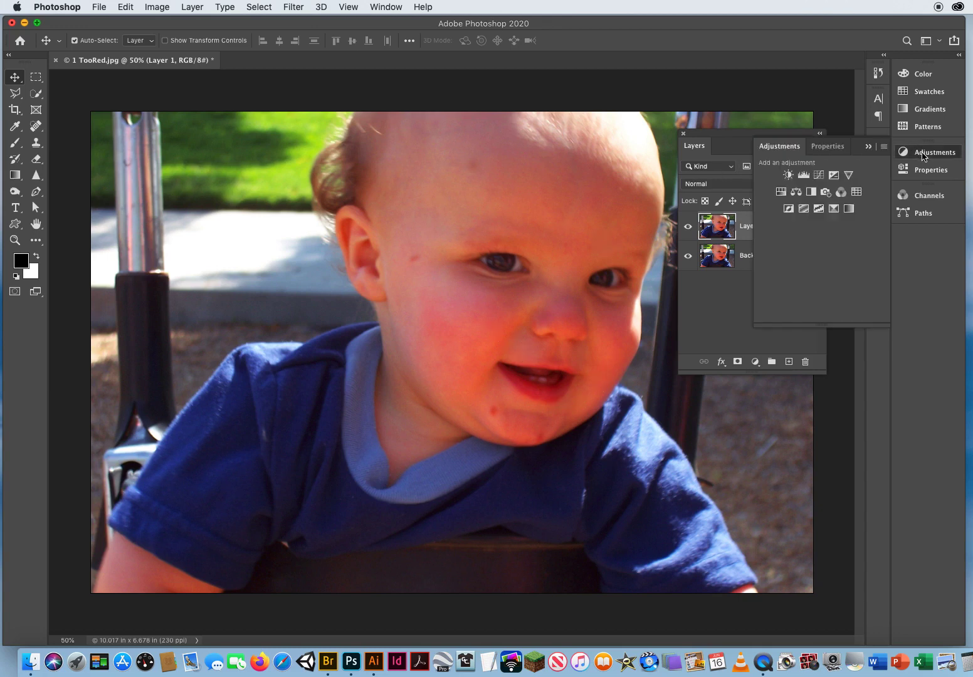
pyautogui.click(779, 194)
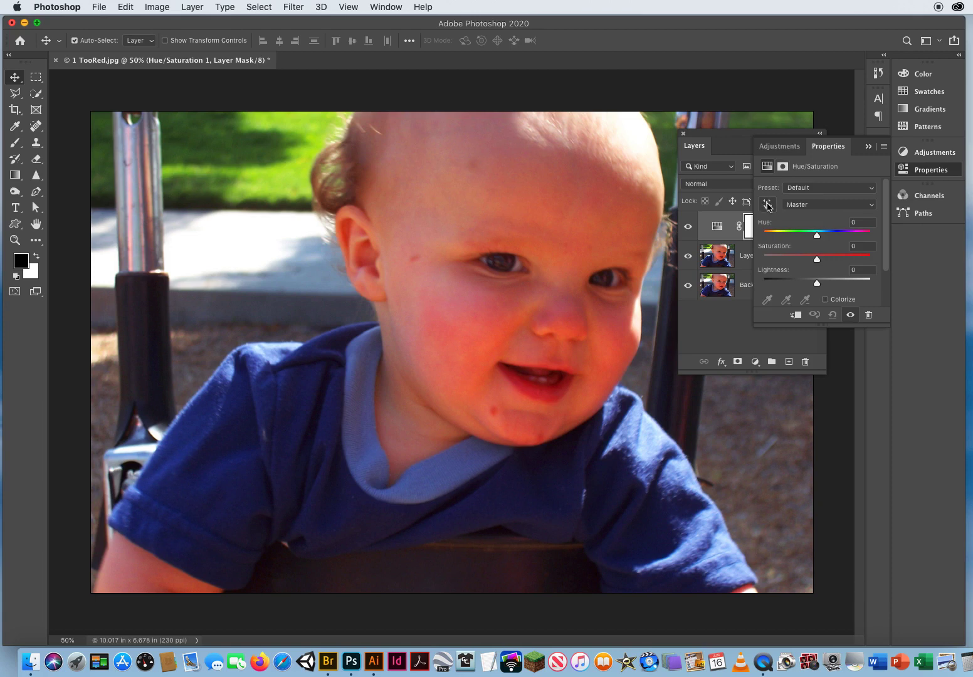
pyautogui.click(767, 206)
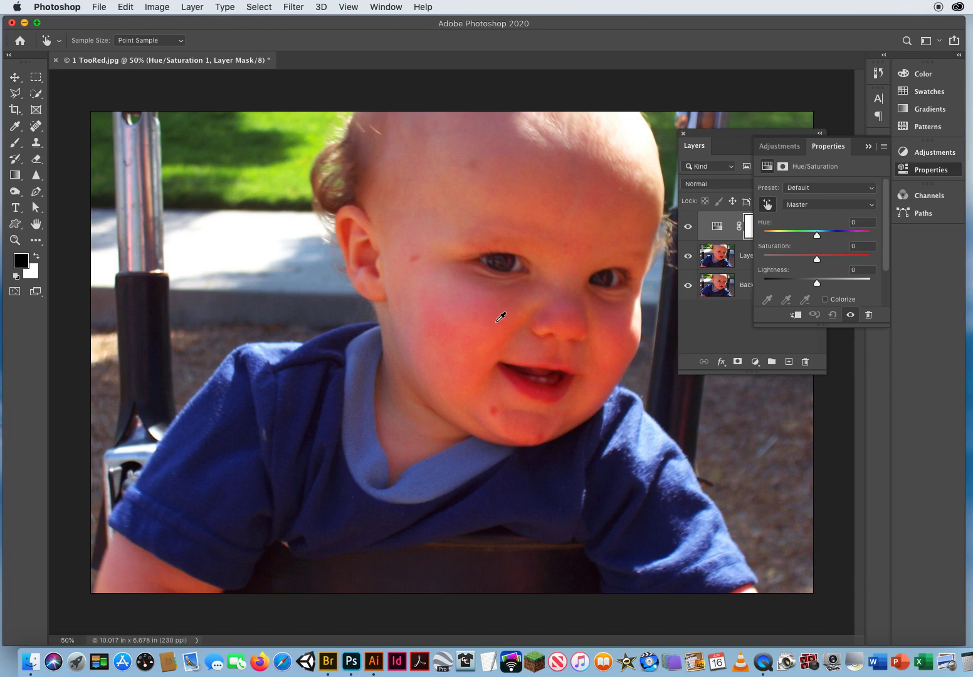
pyautogui.moveTo(501, 326); pyautogui.dragTo(493, 326)
pyautogui.moveTo(477, 326); pyautogui.dragTo(477, 326)
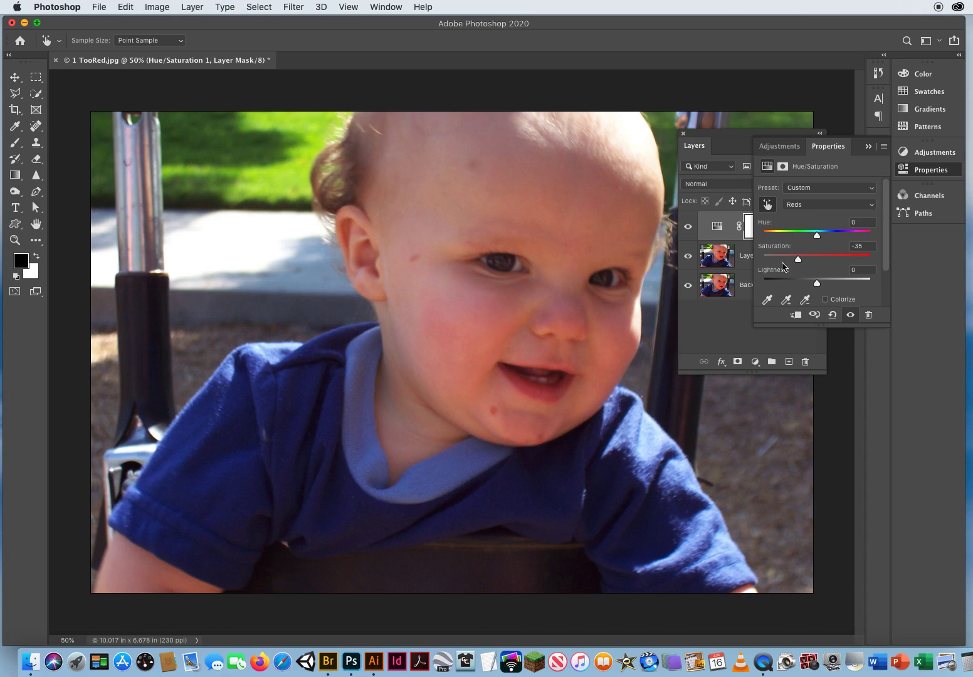
pyautogui.click(867, 148)
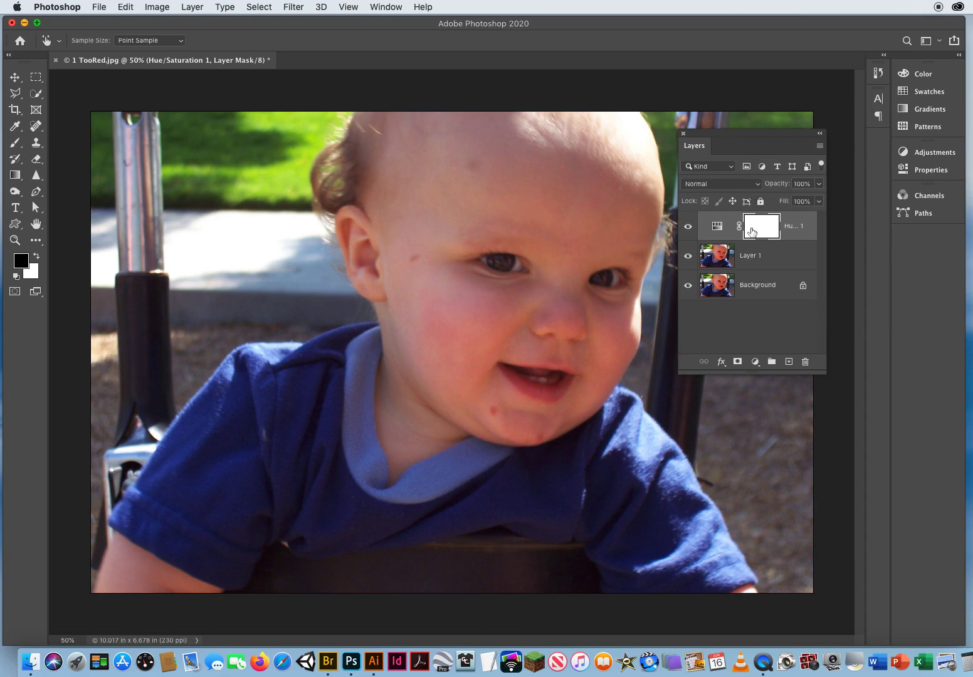
# Select Layer 1, zoom to about 99% on the brow and pan to the top of the head.
pyautogui.click(737, 266)
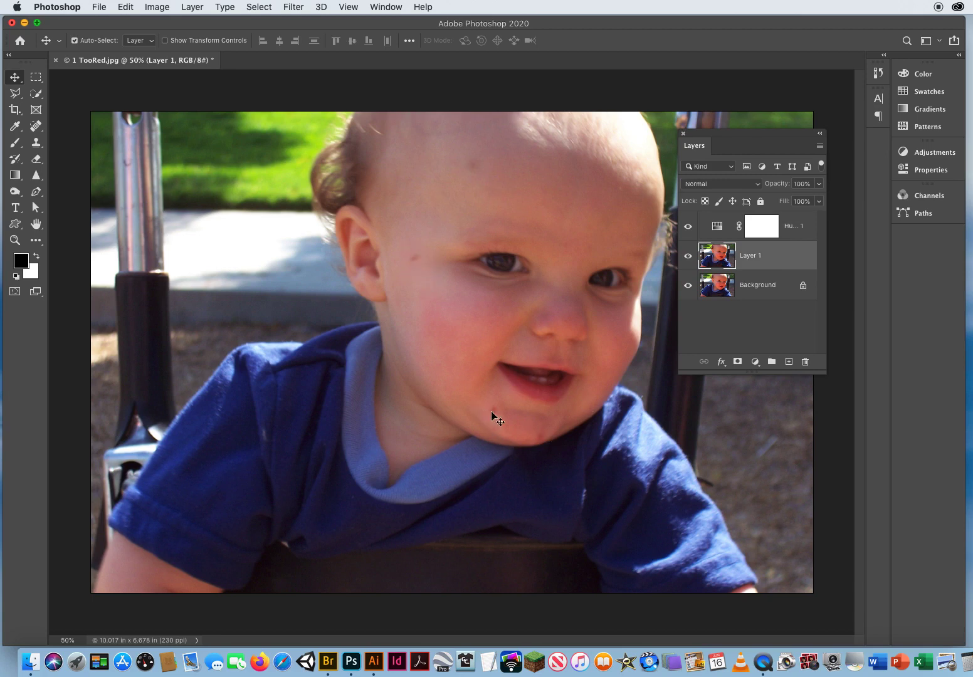
pyautogui.click(15, 240)
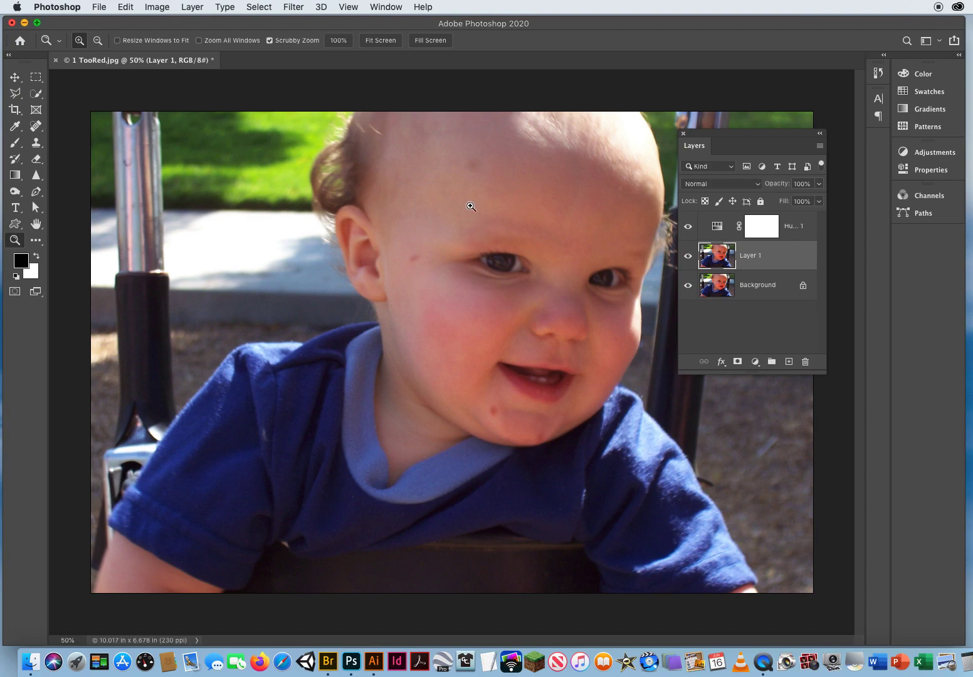
pyautogui.moveTo(471, 207); pyautogui.dragTo(506, 220)
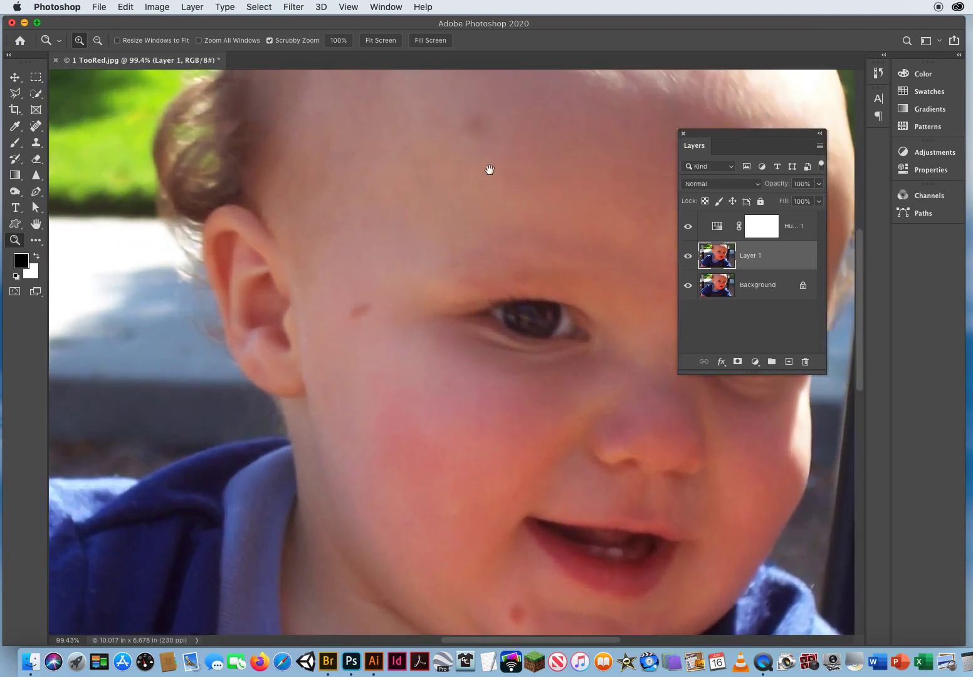
pyautogui.moveTo(490, 170); pyautogui.dragTo(439, 289)
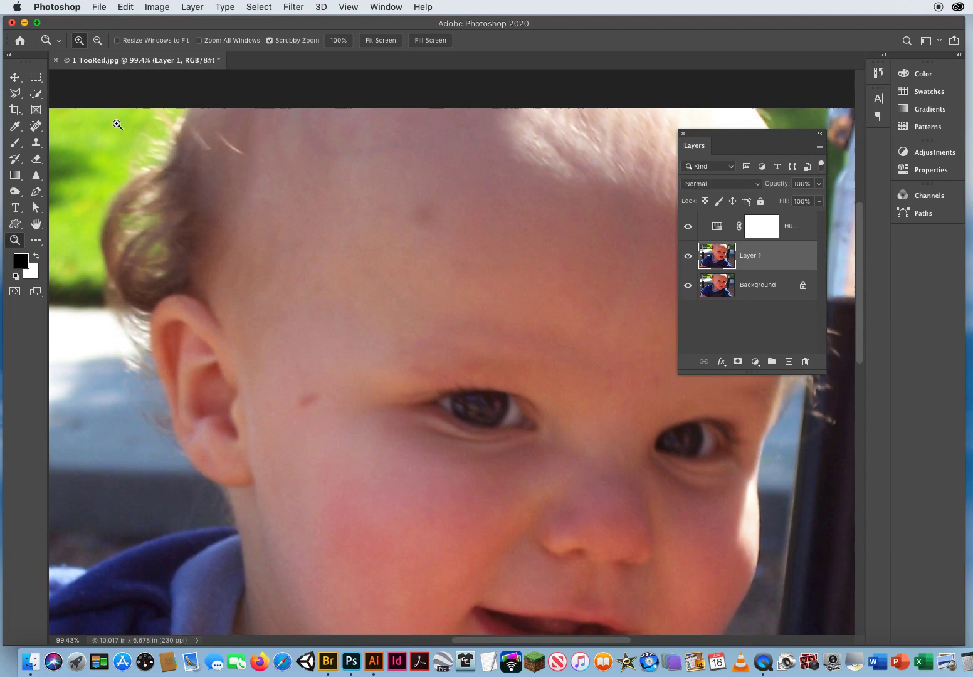
# With a resized Spot Healing Brush, heal the dark blemish on the forehead.
pyautogui.click(34, 128)
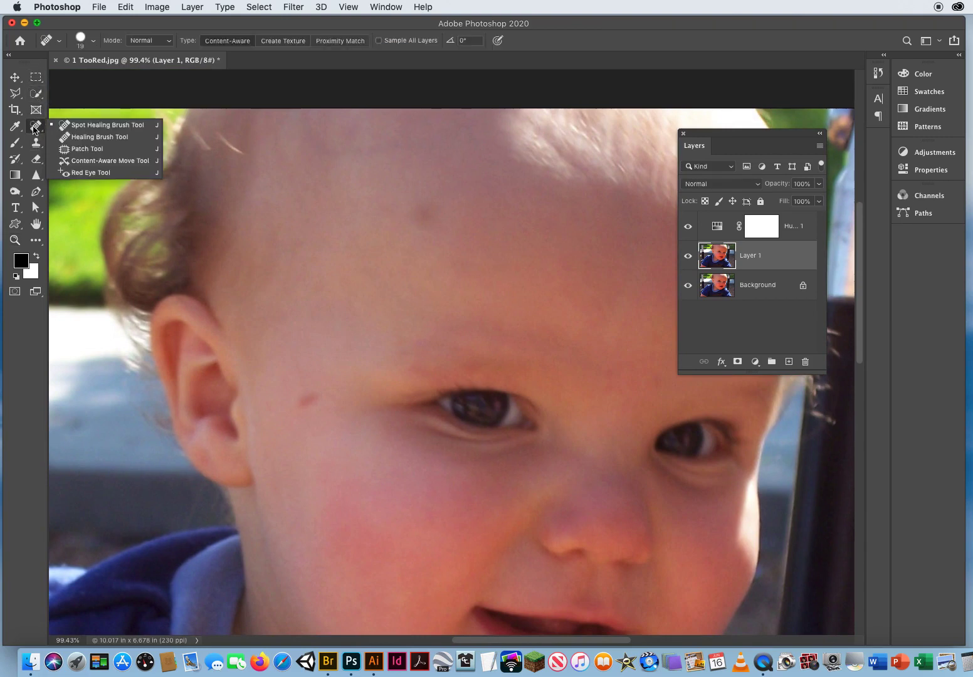
pyautogui.click(97, 126)
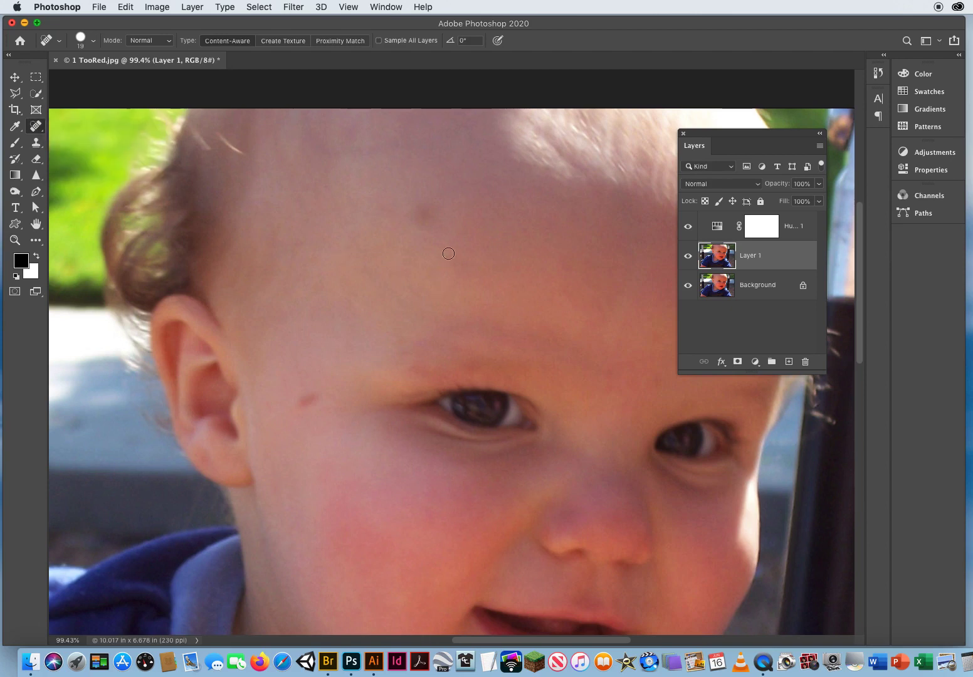
pyautogui.moveTo(449, 253)
pyautogui.mouseDown()
pyautogui.moveTo(552, 256)
pyautogui.moveTo(461, 254)
pyautogui.mouseUp()
pyautogui.click(430, 220)
pyautogui.moveTo(429, 220)
pyautogui.mouseDown()
pyautogui.moveTo(426, 207)
pyautogui.moveTo(415, 212)
pyautogui.moveTo(433, 208)
pyautogui.moveTo(408, 213)
pyautogui.mouseUp()
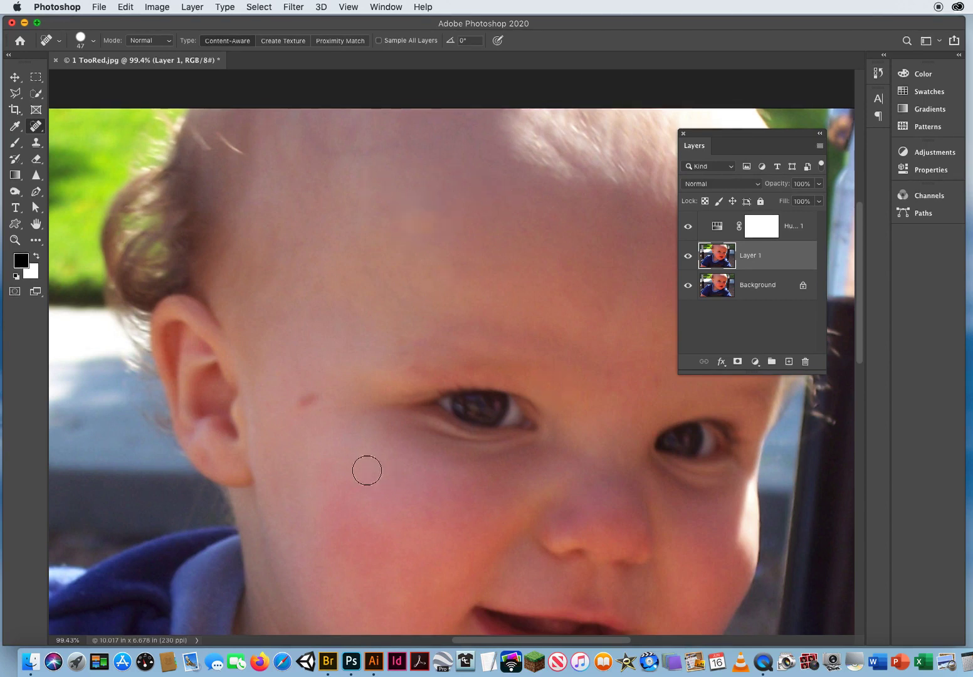
# Heal the red mark at the temple and a red spot on the chin.
pyautogui.click(311, 402)
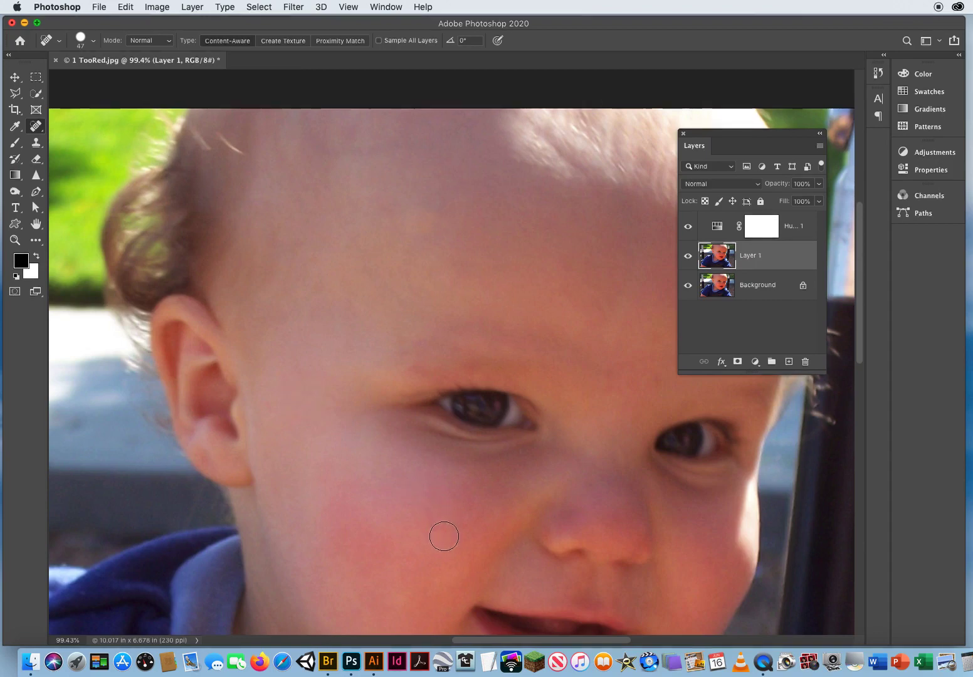
pyautogui.moveTo(445, 532)
pyautogui.mouseDown()
pyautogui.moveTo(322, 251)
pyautogui.moveTo(289, 140)
pyautogui.mouseUp()
pyautogui.click(344, 408)
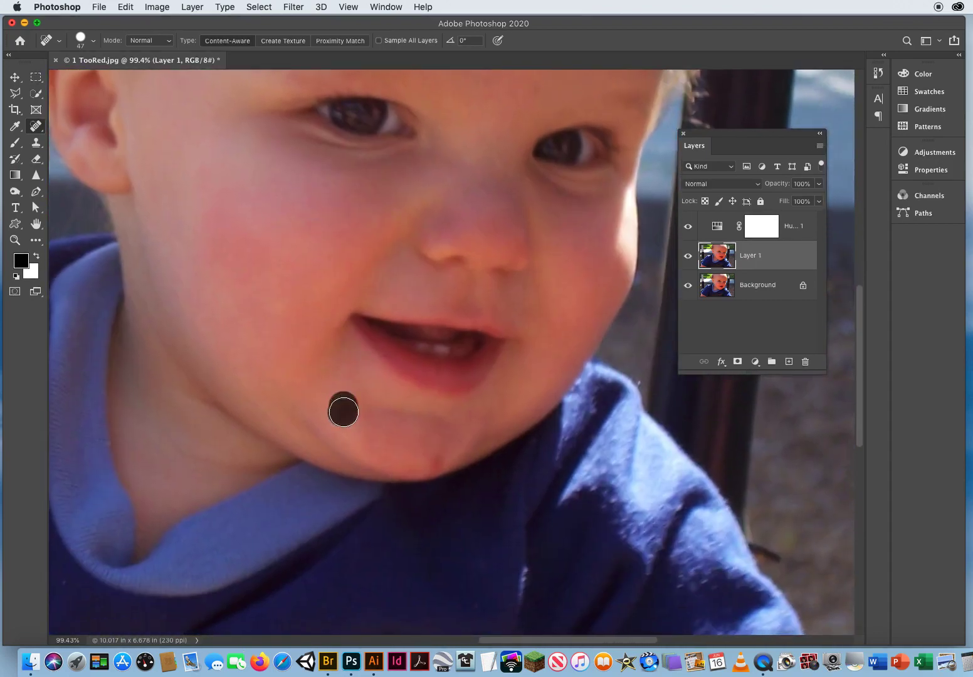
pyautogui.moveTo(434, 437); pyautogui.dragTo(405, 332)
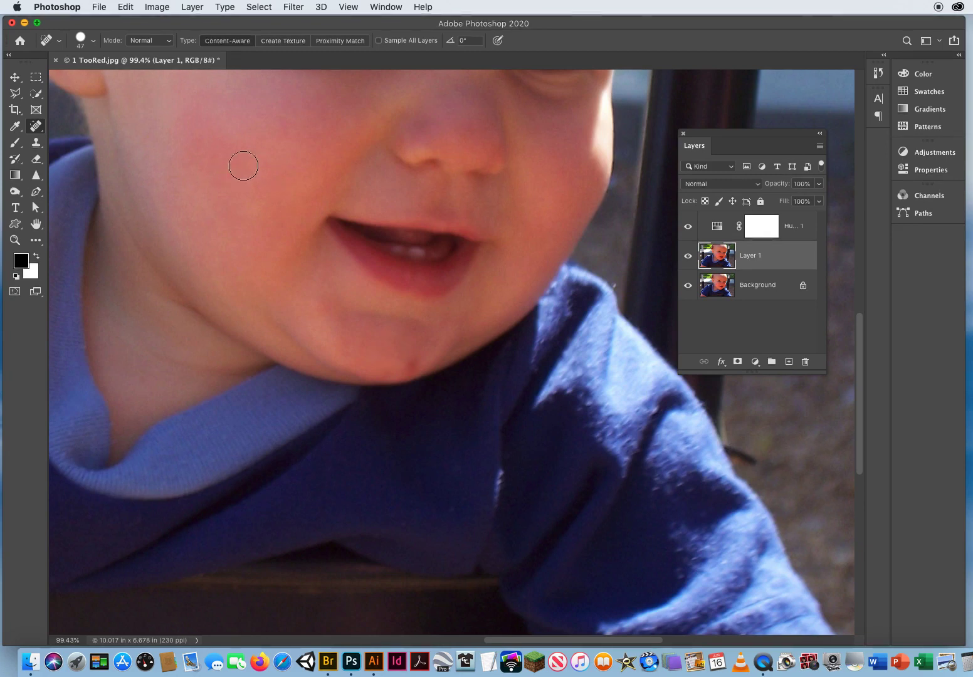
# Heal spots on the cheek and chin base, then undo the chin-base heal.
pyautogui.moveTo(239, 161); pyautogui.dragTo(237, 160)
pyautogui.moveTo(402, 367); pyautogui.dragTo(394, 382)
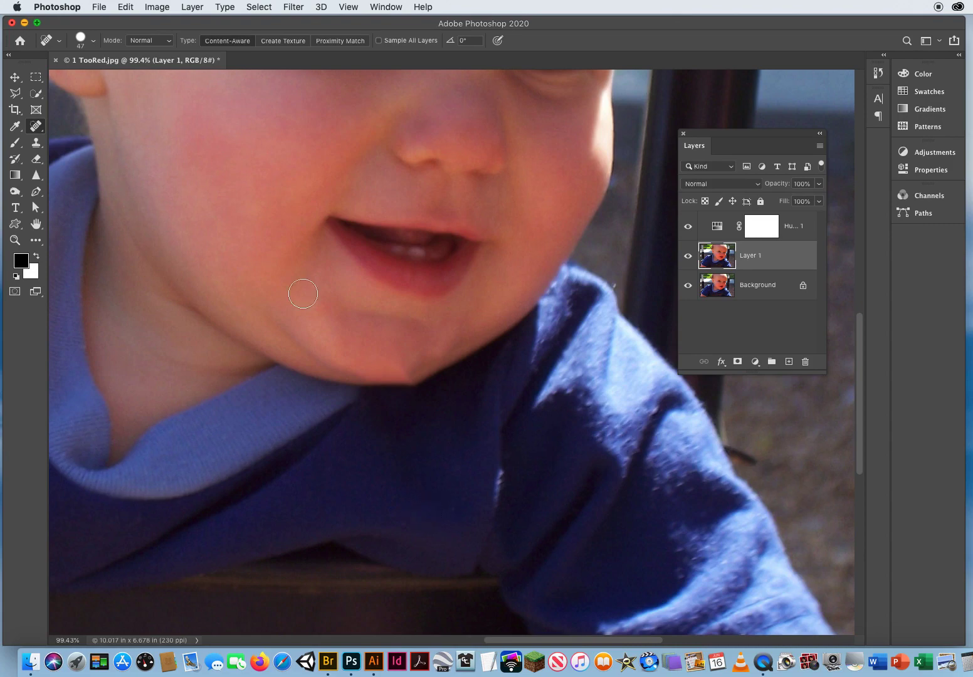
pyautogui.click(125, 7)
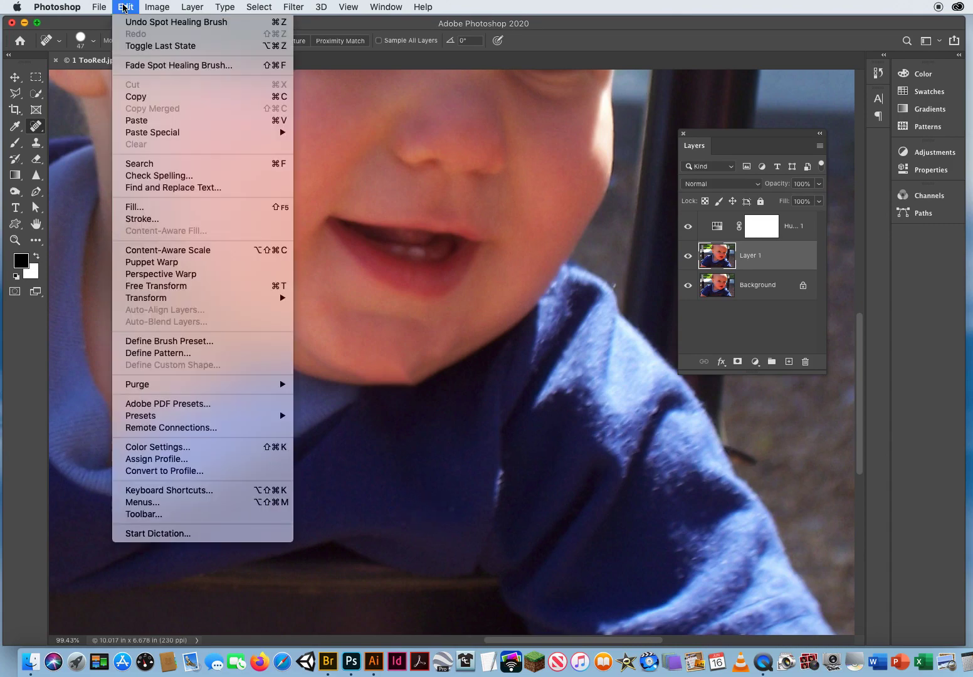
pyautogui.click(339, 208)
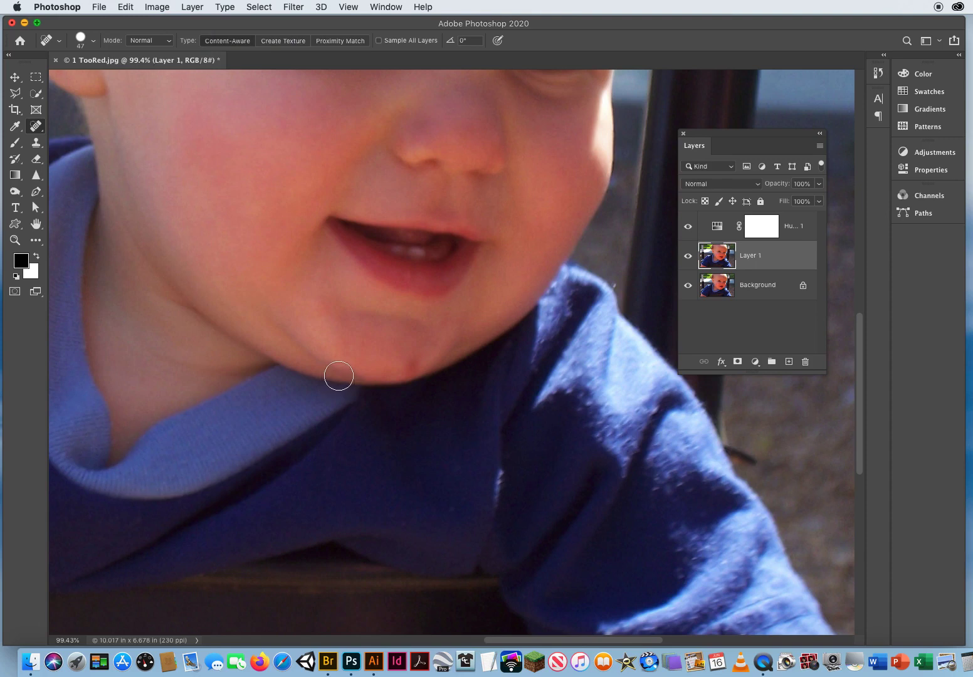
# Heal the chin spot again and set up the Clone Stamp with a roughly 234 px brush.
pyautogui.moveTo(360, 347); pyautogui.dragTo(348, 352)
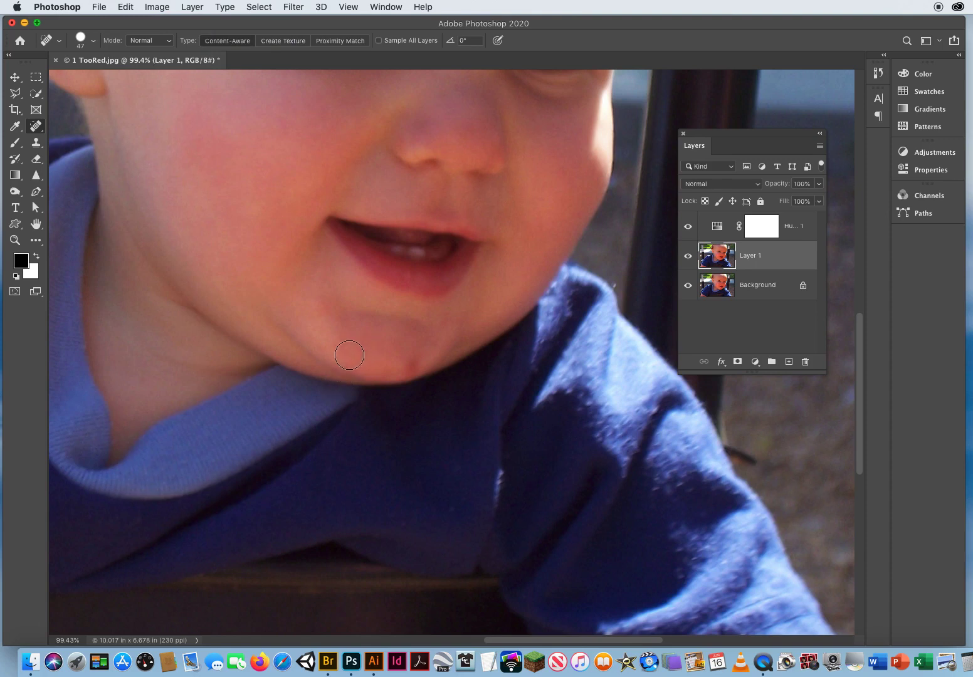
pyautogui.click(35, 143)
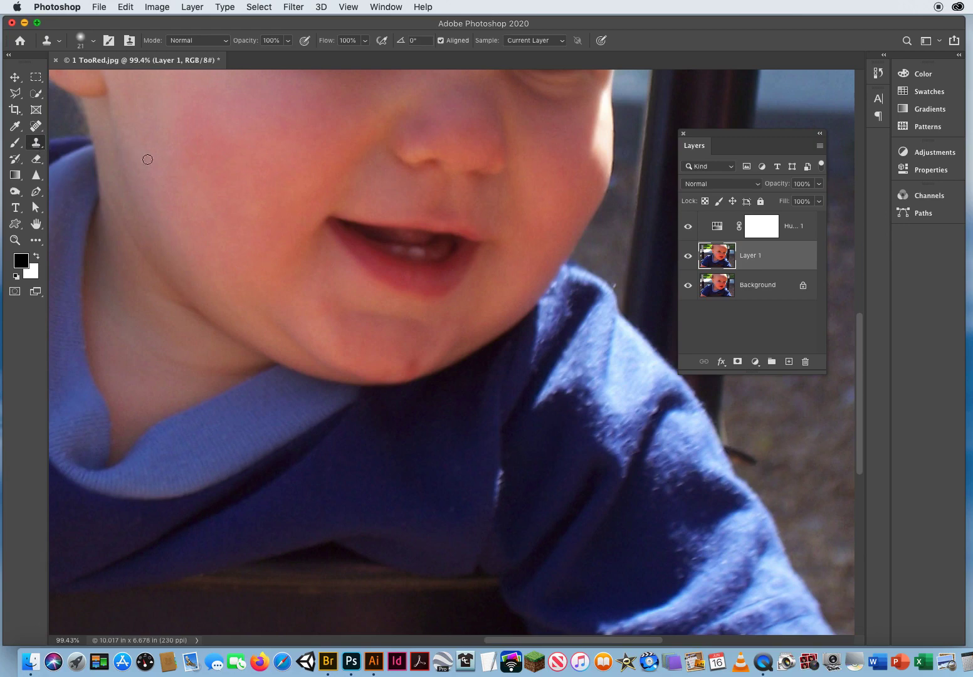
pyautogui.moveTo(418, 124); pyautogui.dragTo(368, 405)
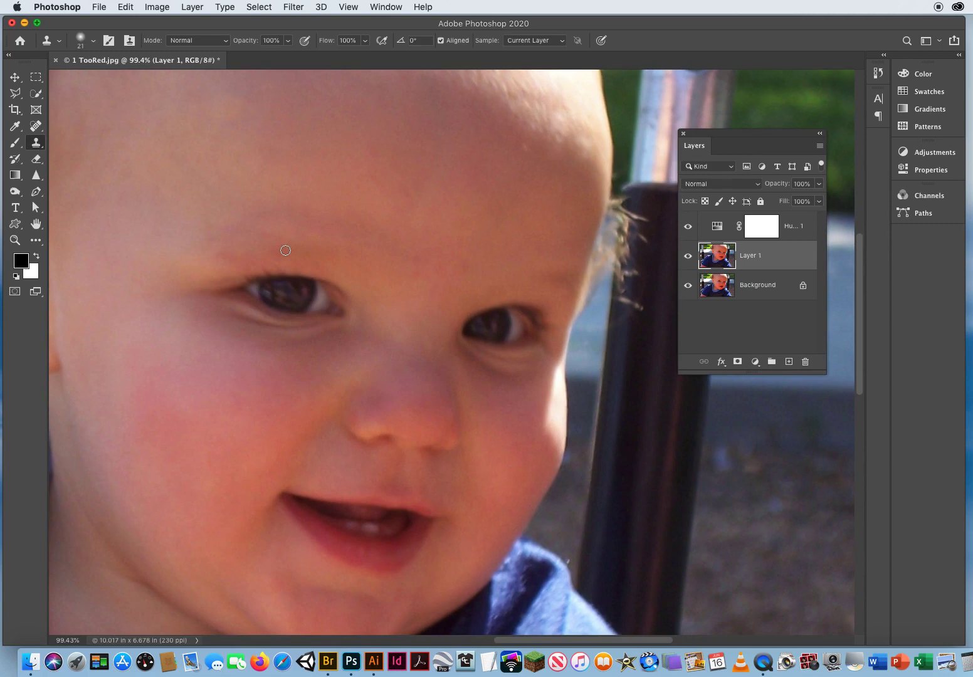
pyautogui.moveTo(308, 220)
pyautogui.mouseDown()
pyautogui.moveTo(370, 221)
pyautogui.moveTo(337, 221)
pyautogui.mouseUp()
# Clone the left eye onto the forehead as a demonstration, then undo it.
pyautogui.keyDown('alt'); pyautogui.click(287, 293); pyautogui.keyUp('alt')
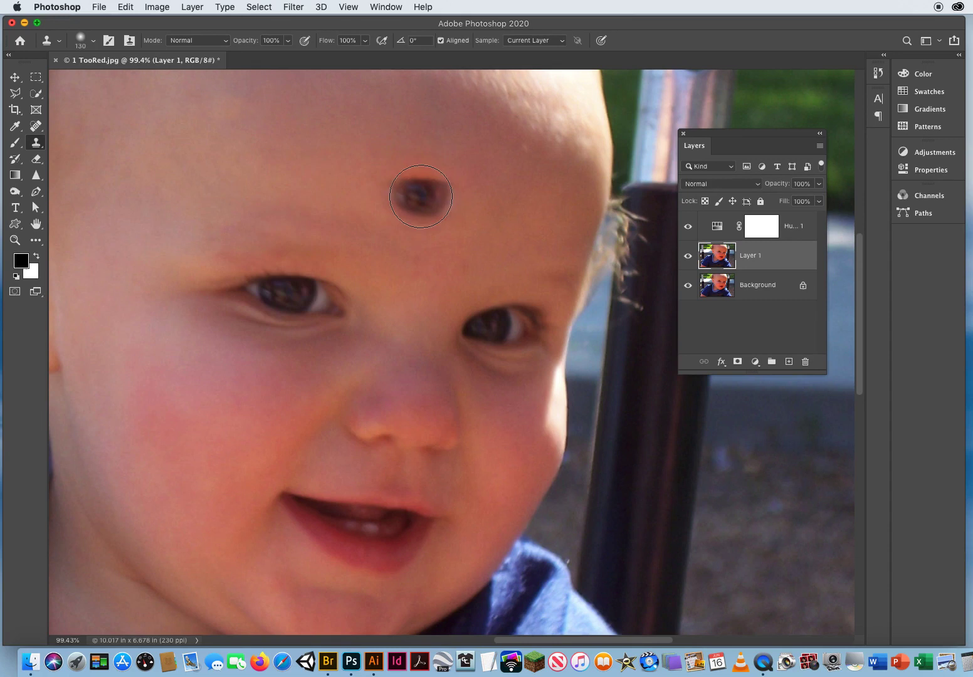
pyautogui.moveTo(421, 196)
pyautogui.mouseDown()
pyautogui.moveTo(389, 185)
pyautogui.moveTo(365, 191)
pyautogui.moveTo(447, 192)
pyautogui.moveTo(476, 210)
pyautogui.moveTo(419, 199)
pyautogui.mouseUp()
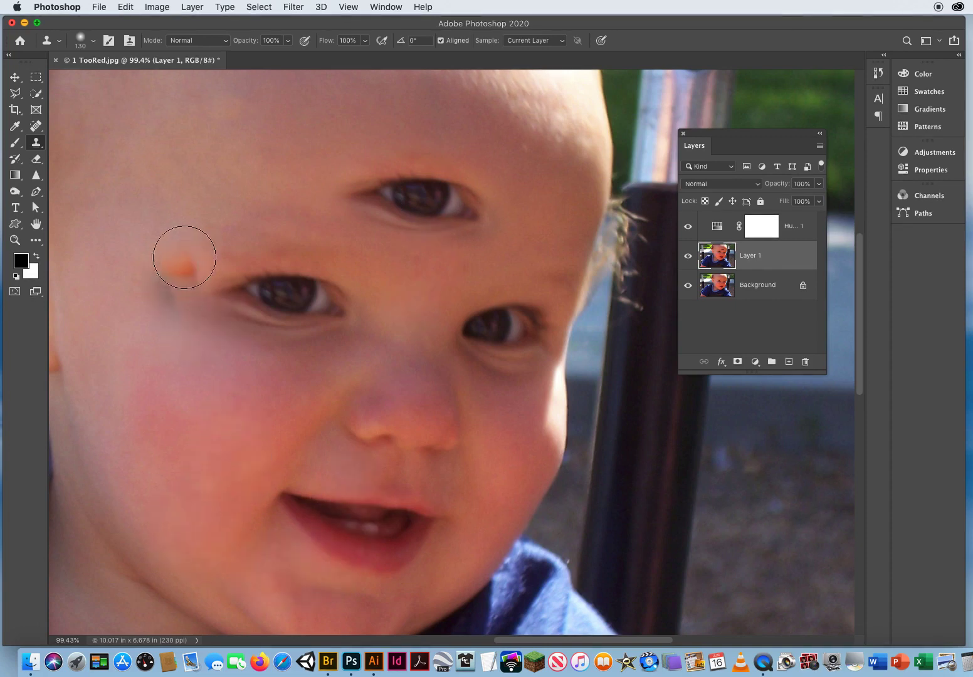
pyautogui.click(126, 7)
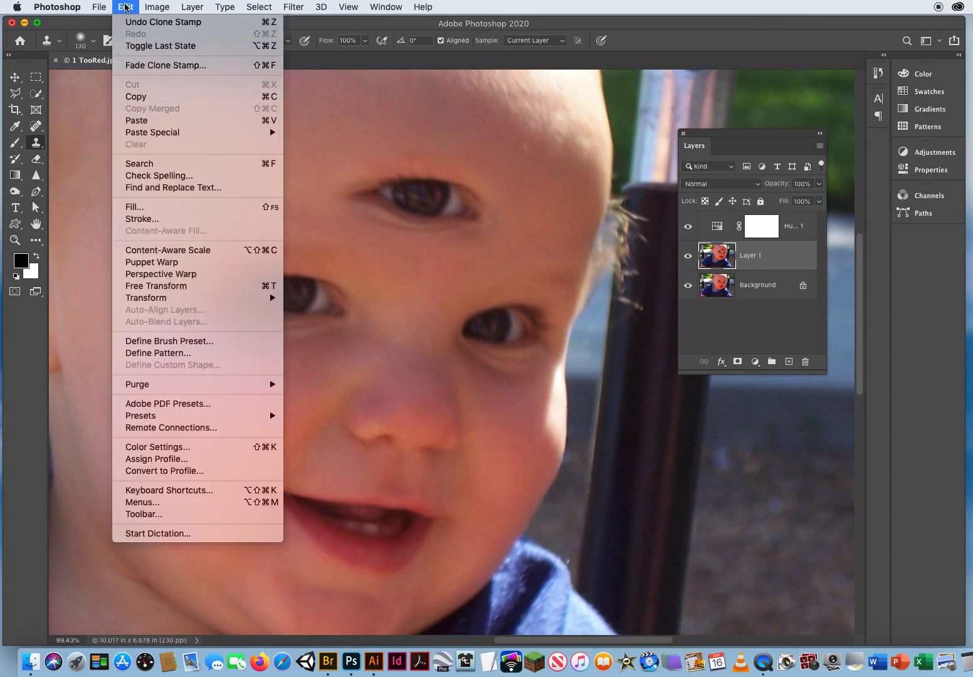
pyautogui.click(131, 22)
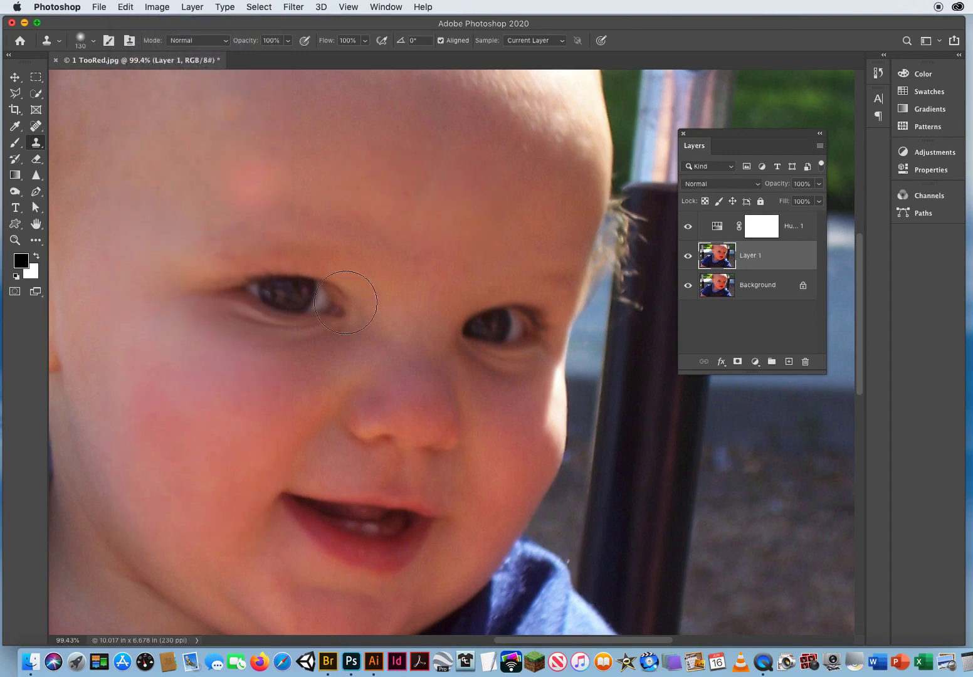
# Zoom in to 200% on the edge of the chin.
pyautogui.moveTo(406, 512); pyautogui.dragTo(380, 267)
pyautogui.press('z')
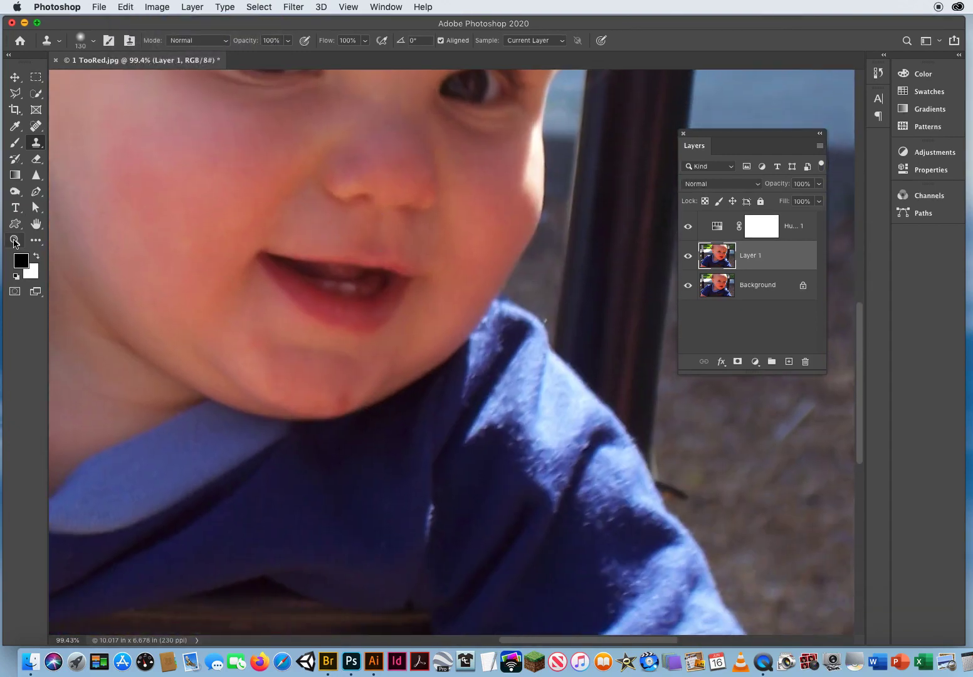
pyautogui.click(348, 385)
pyautogui.moveTo(349, 385); pyautogui.dragTo(445, 331)
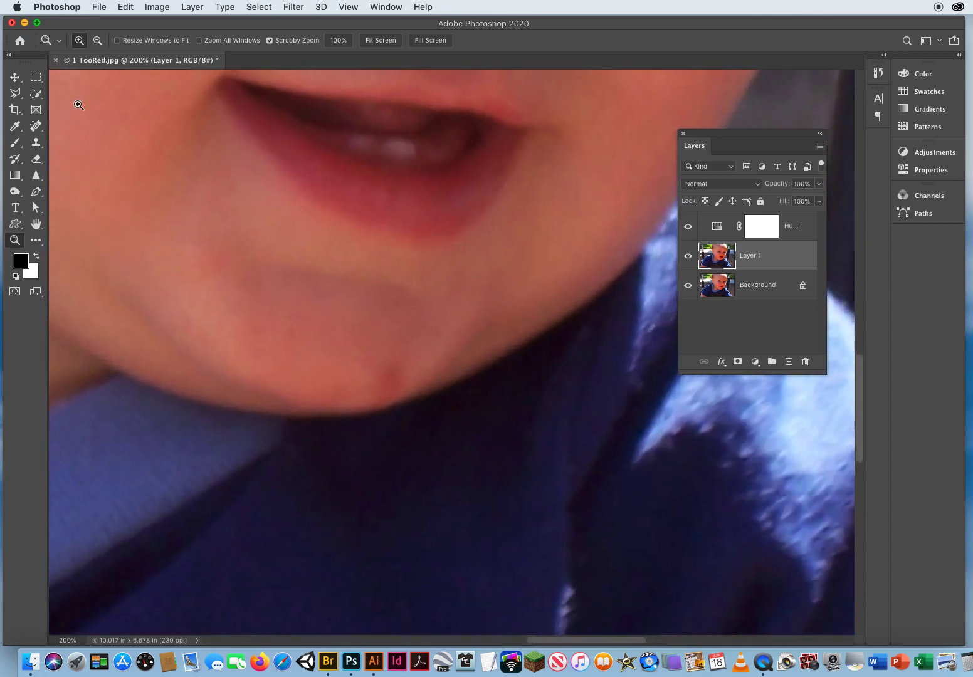
# Clone nearby skin over the chin-edge spot with a smaller brush, then zoom back out.
pyautogui.click(36, 143)
pyautogui.moveTo(385, 308); pyautogui.dragTo(331, 306)
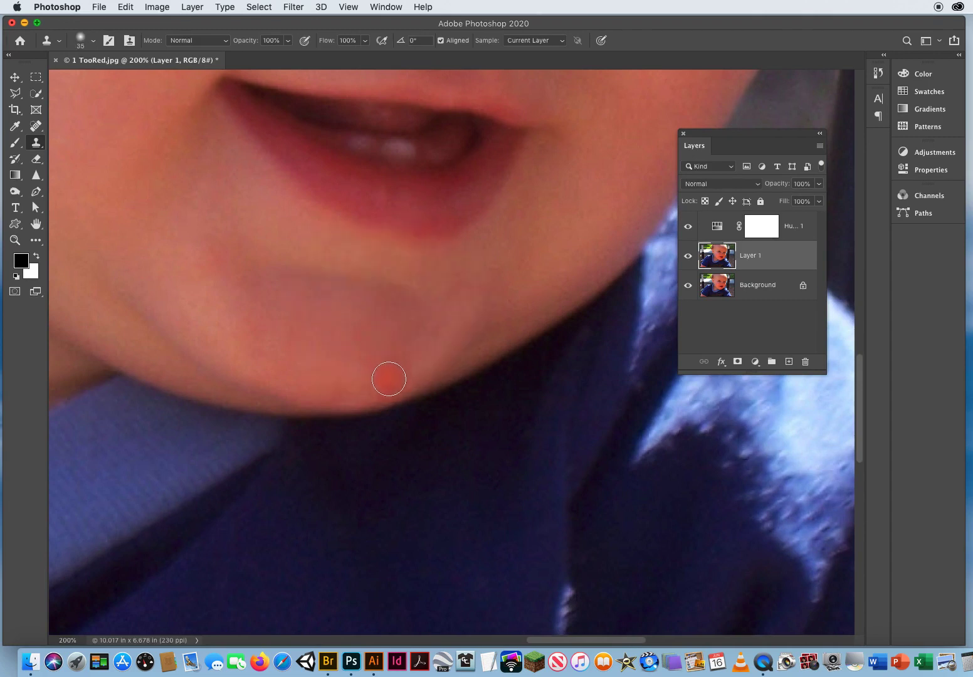
pyautogui.moveTo(389, 379)
pyautogui.mouseDown()
pyautogui.moveTo(374, 390)
pyautogui.moveTo(384, 375)
pyautogui.mouseUp()
pyautogui.click(14, 240)
pyautogui.moveTo(359, 293); pyautogui.dragTo(361, 325)
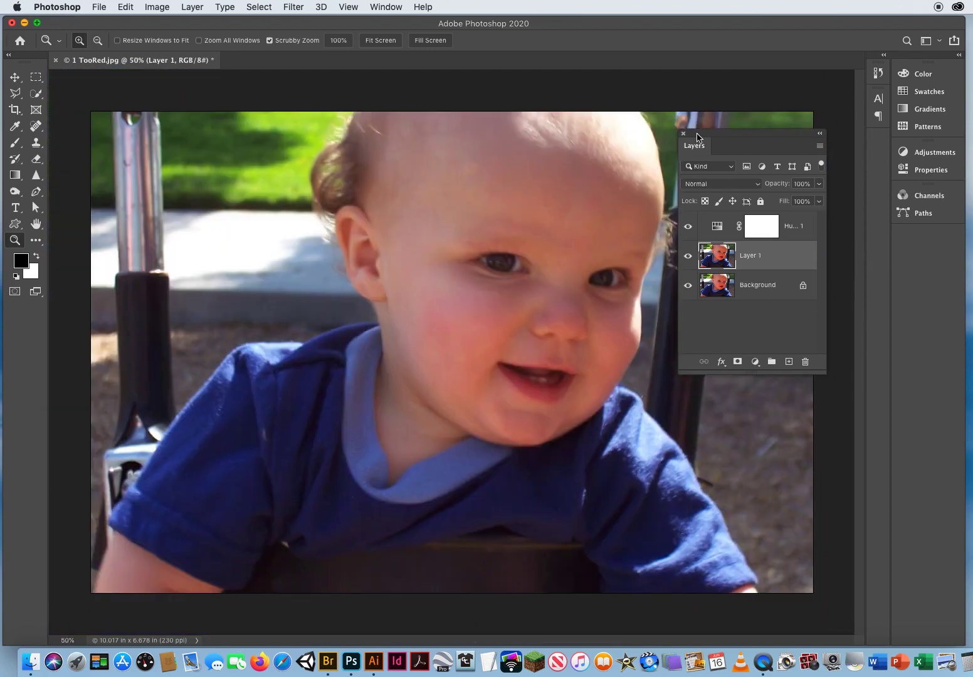
pyautogui.moveTo(697, 134); pyautogui.dragTo(718, 135)
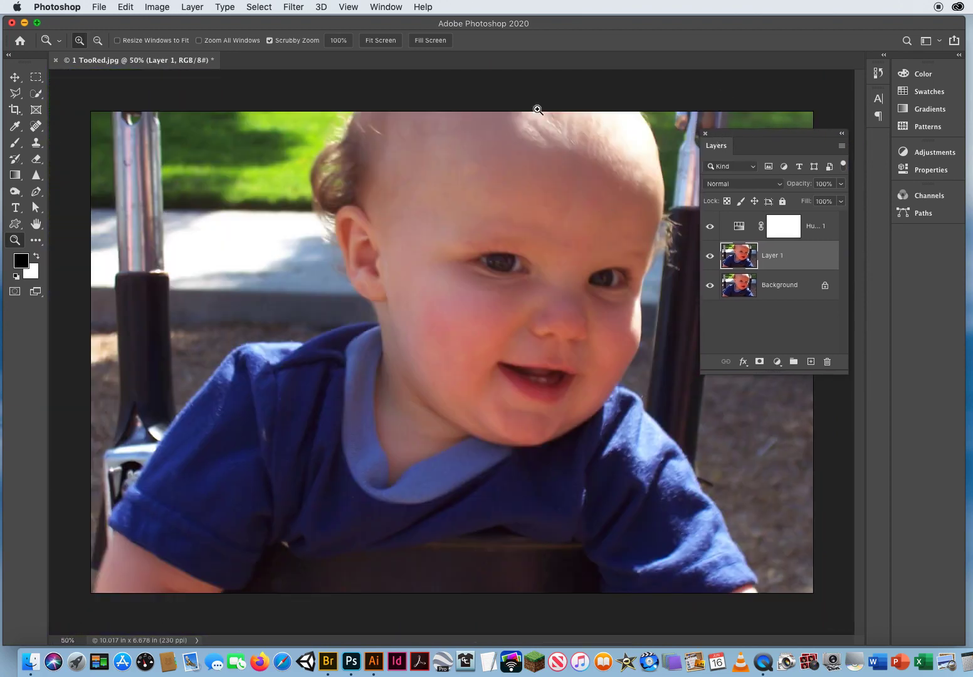
pyautogui.click(18, 76)
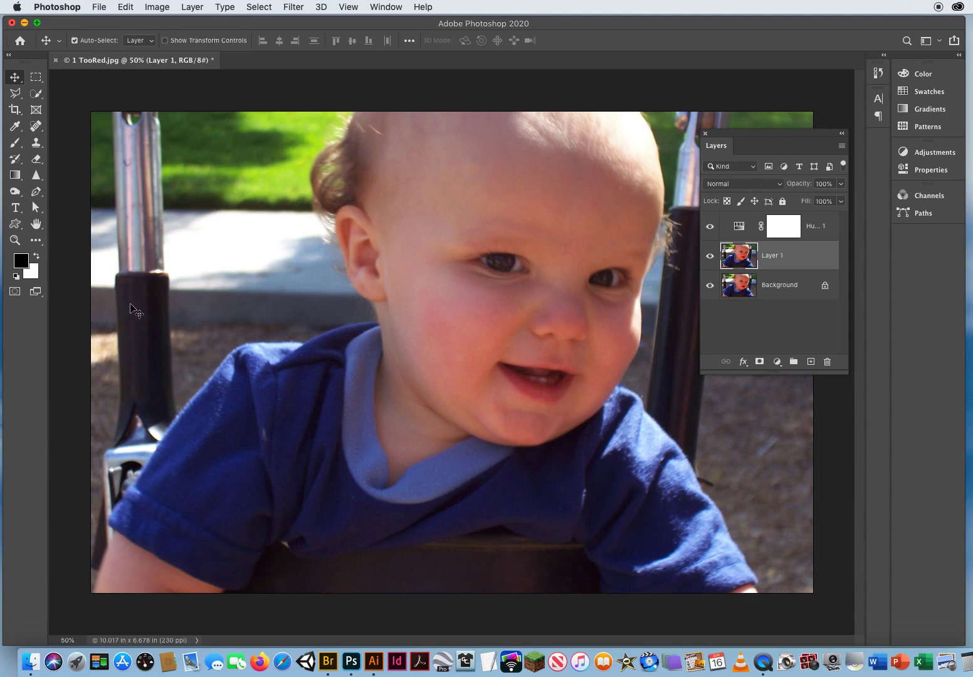
pyautogui.click(15, 240)
pyautogui.click(535, 306)
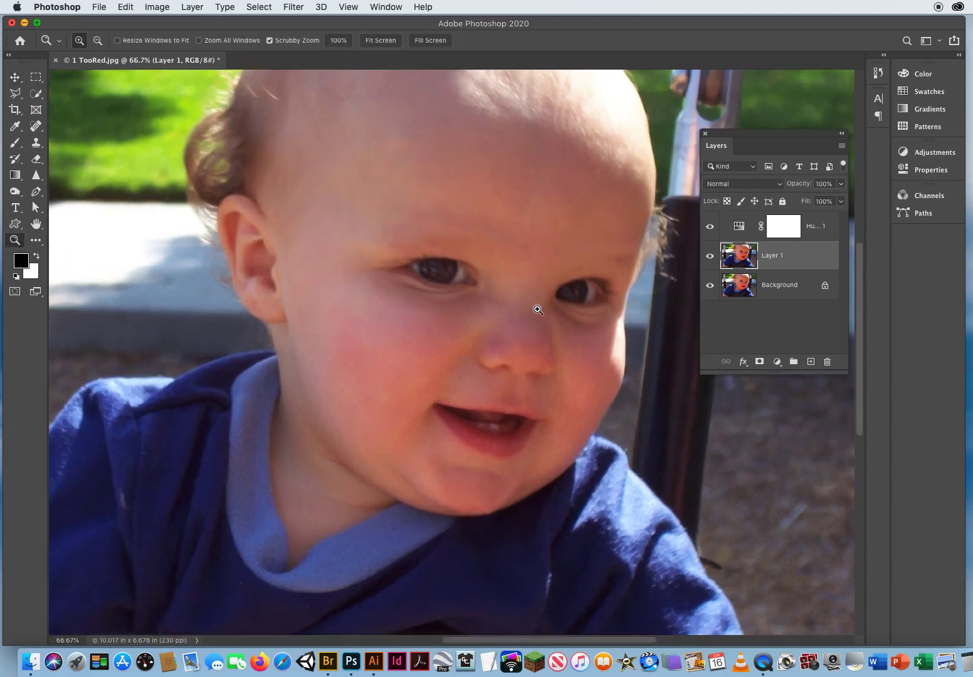
pyautogui.click(494, 300)
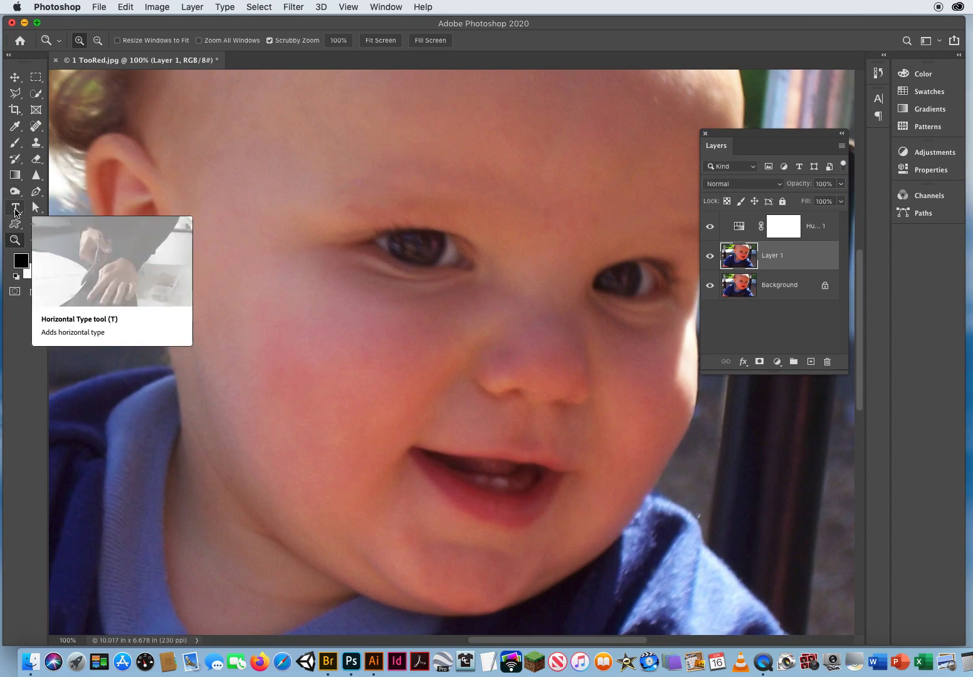
pyautogui.click(14, 192)
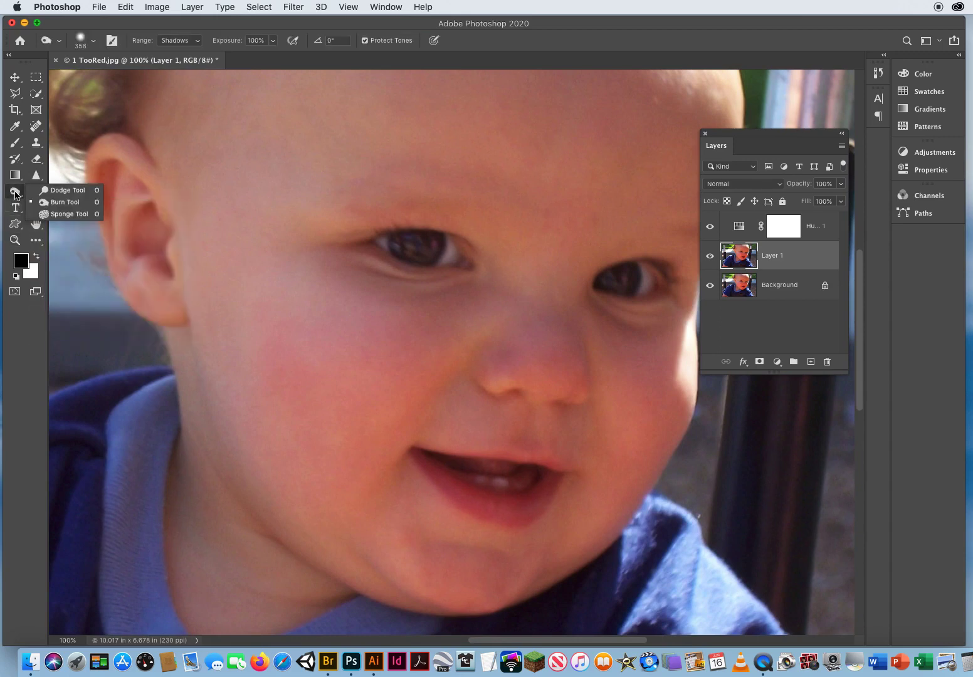
pyautogui.click(63, 191)
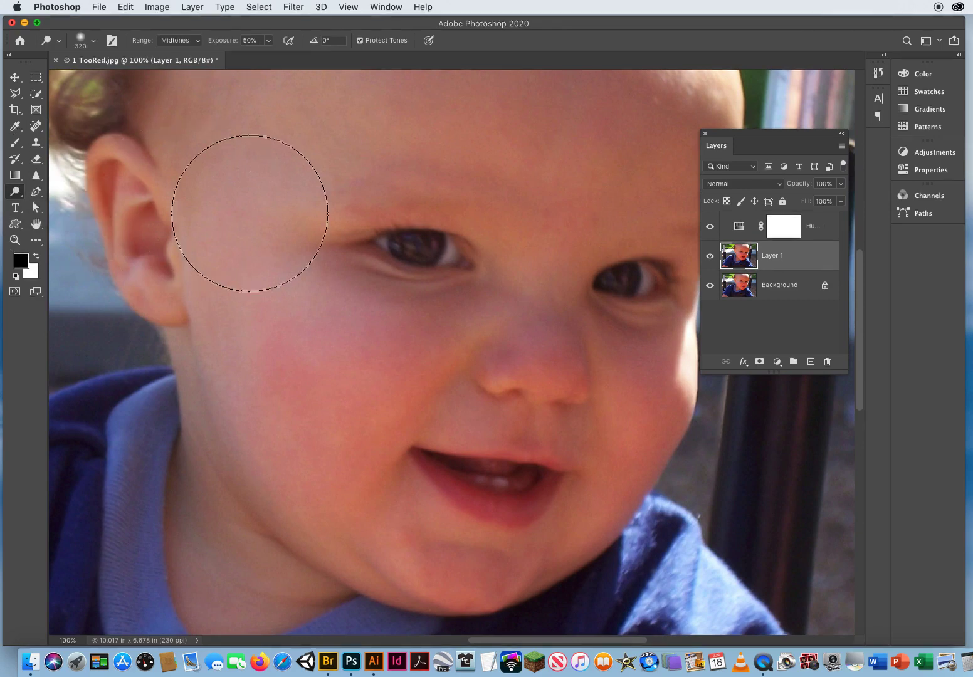
pyautogui.moveTo(465, 185); pyautogui.dragTo(376, 184)
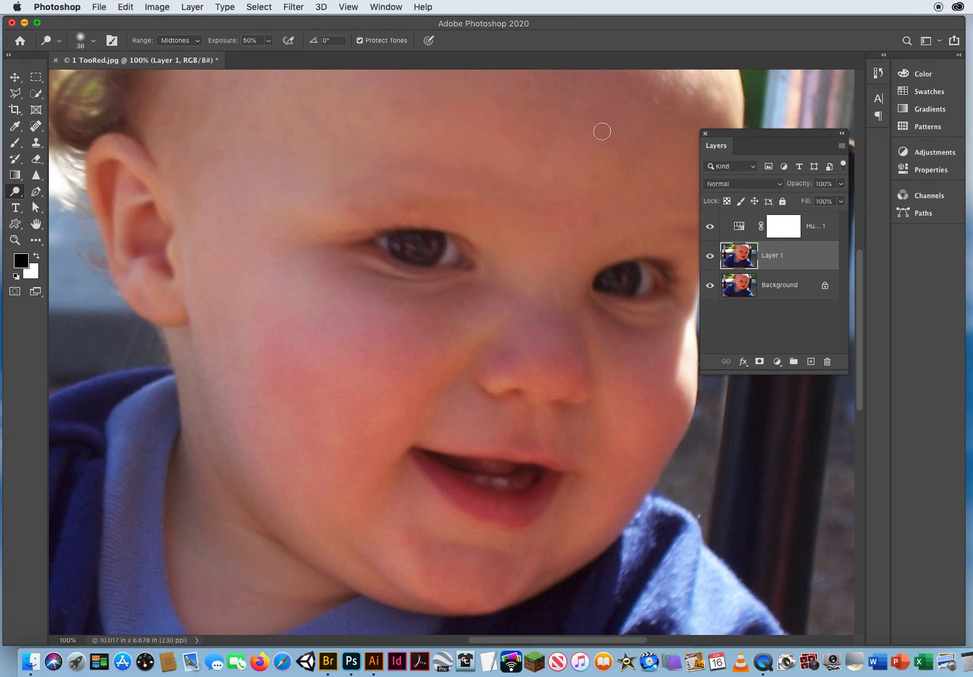
pyautogui.moveTo(602, 131)
pyautogui.mouseDown()
pyautogui.moveTo(456, 147)
pyautogui.moveTo(279, 184)
pyautogui.moveTo(483, 160)
pyautogui.moveTo(626, 164)
pyautogui.moveTo(509, 174)
pyautogui.moveTo(375, 209)
pyautogui.moveTo(251, 271)
pyautogui.moveTo(239, 289)
pyautogui.moveTo(581, 263)
pyautogui.moveTo(617, 278)
pyautogui.moveTo(347, 323)
pyautogui.moveTo(237, 374)
pyautogui.mouseUp()
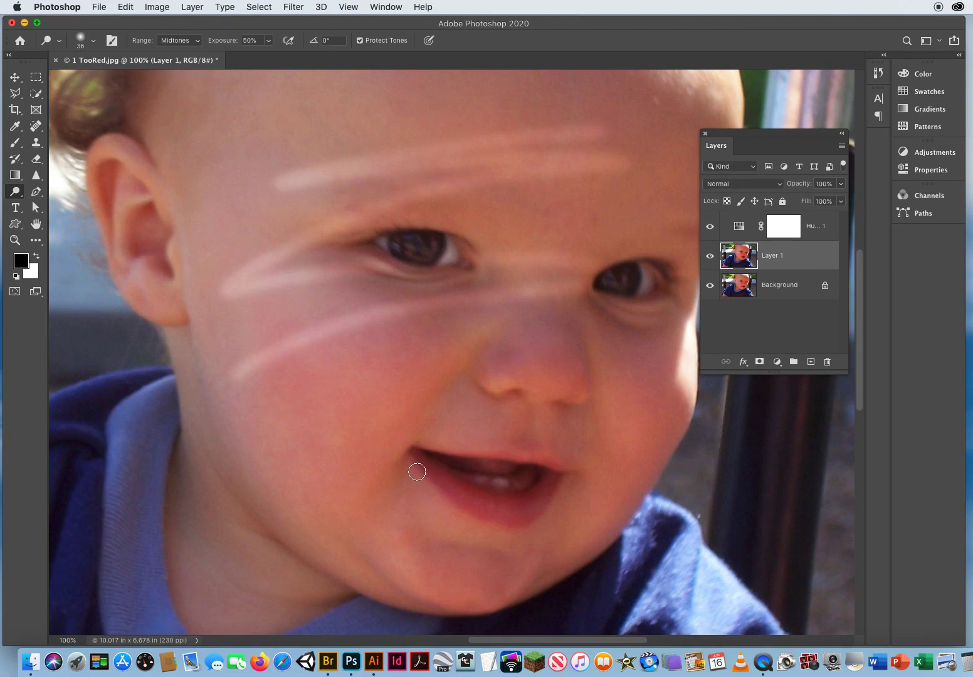
pyautogui.click(123, 7)
pyautogui.click(129, 24)
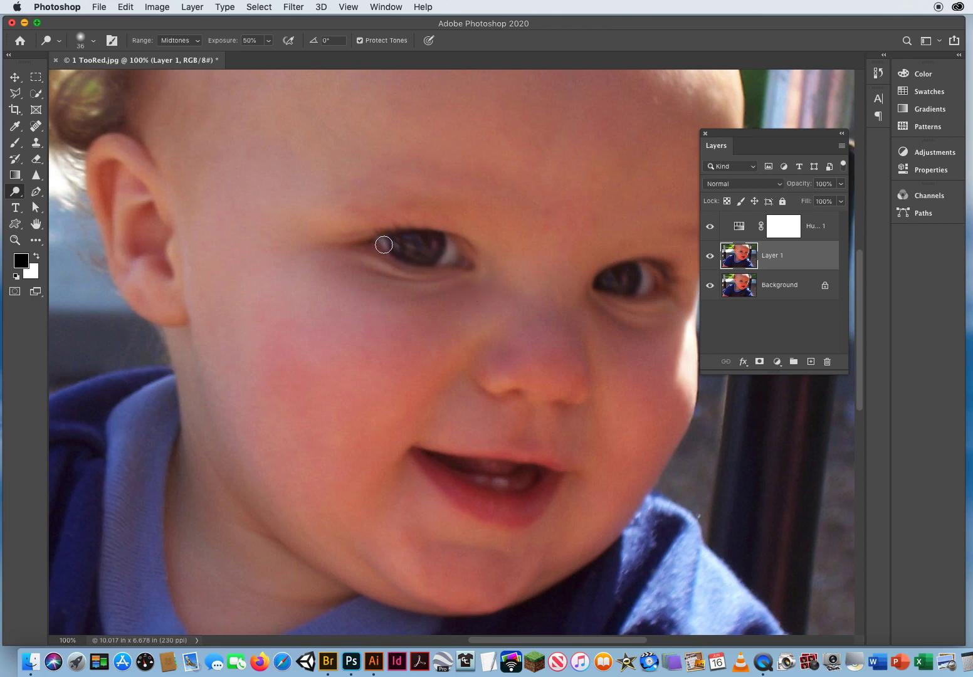
# Dodge both irises, then with a 24 px brush whiten the lower teeth and lighten the left pupil.
pyautogui.moveTo(384, 245)
pyautogui.mouseDown()
pyautogui.moveTo(450, 259)
pyautogui.moveTo(442, 261)
pyautogui.moveTo(453, 249)
pyautogui.moveTo(447, 262)
pyautogui.mouseUp()
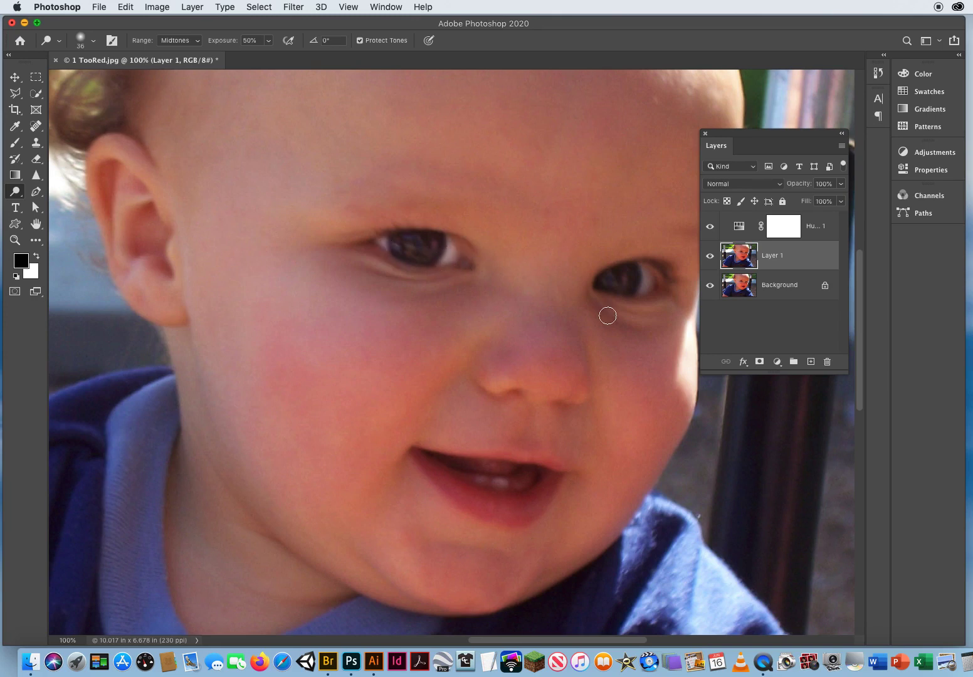
pyautogui.moveTo(651, 258); pyautogui.dragTo(647, 294)
pyautogui.moveTo(511, 427); pyautogui.dragTo(503, 427)
pyautogui.moveTo(496, 481)
pyautogui.mouseDown()
pyautogui.moveTo(506, 482)
pyautogui.moveTo(481, 476)
pyautogui.moveTo(488, 482)
pyautogui.mouseUp()
pyautogui.moveTo(405, 252)
pyautogui.mouseDown()
pyautogui.moveTo(412, 239)
pyautogui.moveTo(425, 252)
pyautogui.mouseUp()
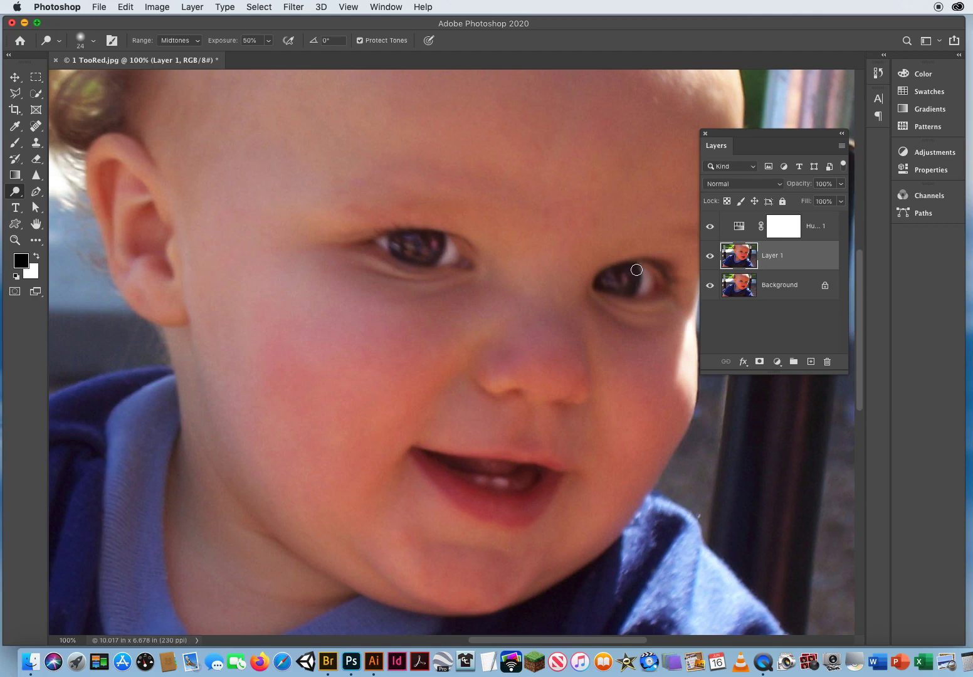
pyautogui.click(15, 242)
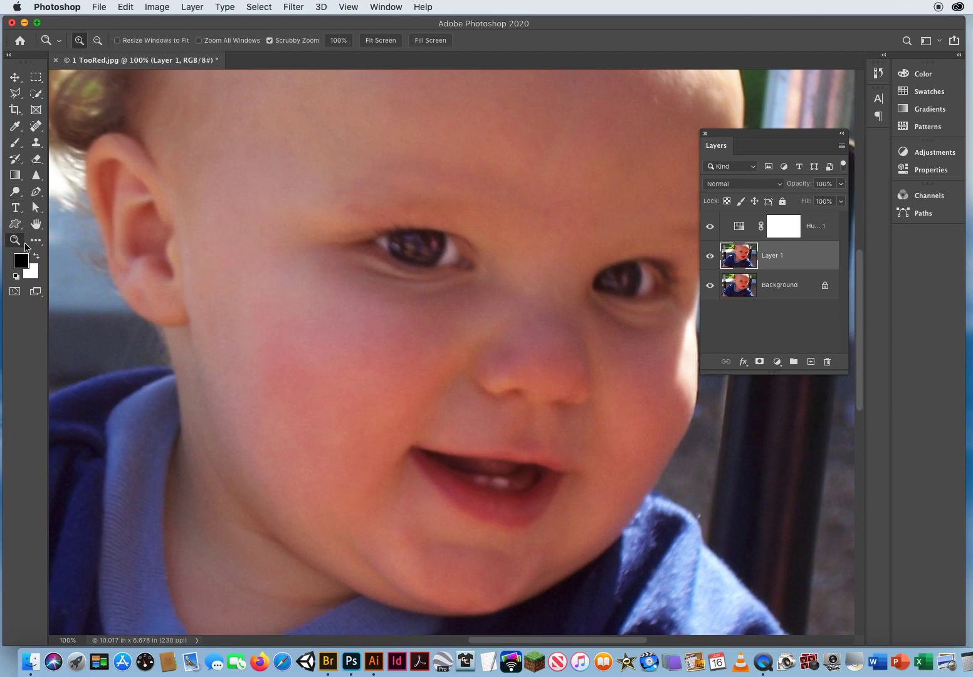
pyautogui.moveTo(451, 335); pyautogui.dragTo(409, 339)
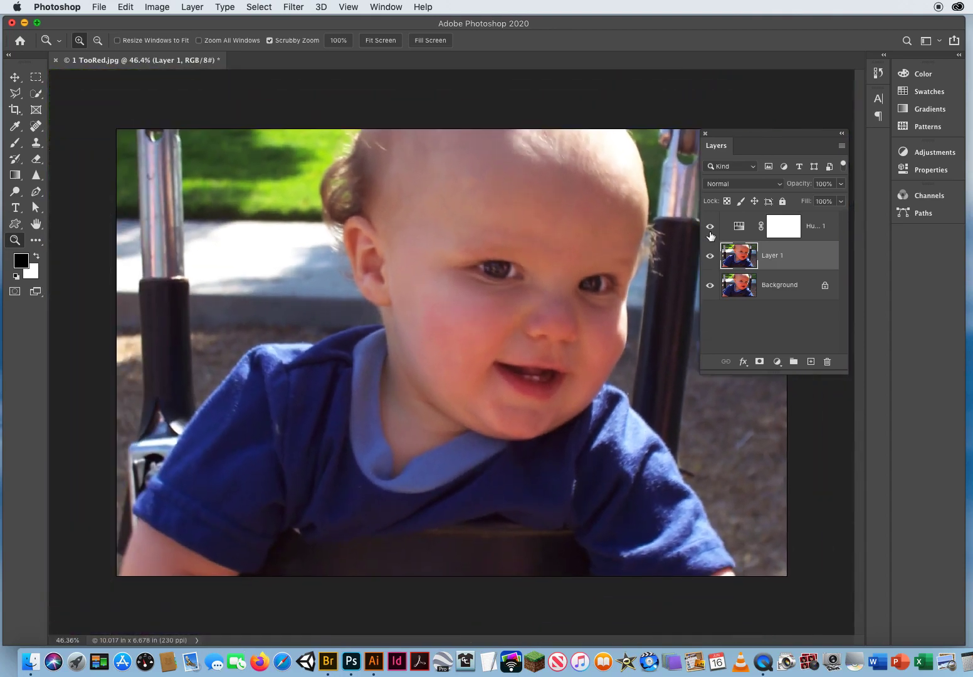
pyautogui.moveTo(711, 233); pyautogui.dragTo(710, 256)
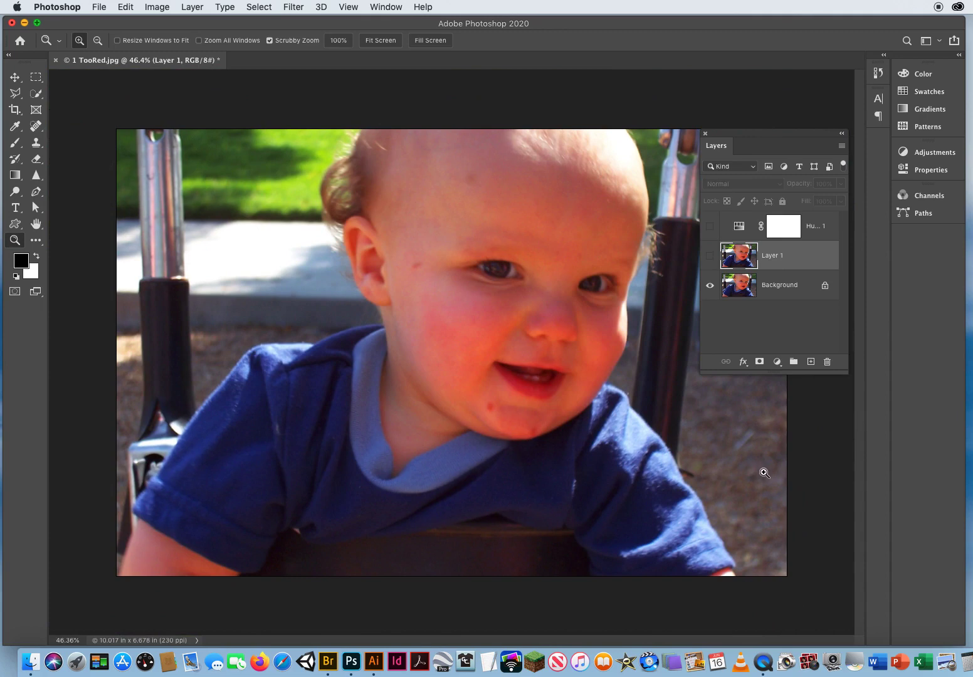
pyautogui.click(711, 257)
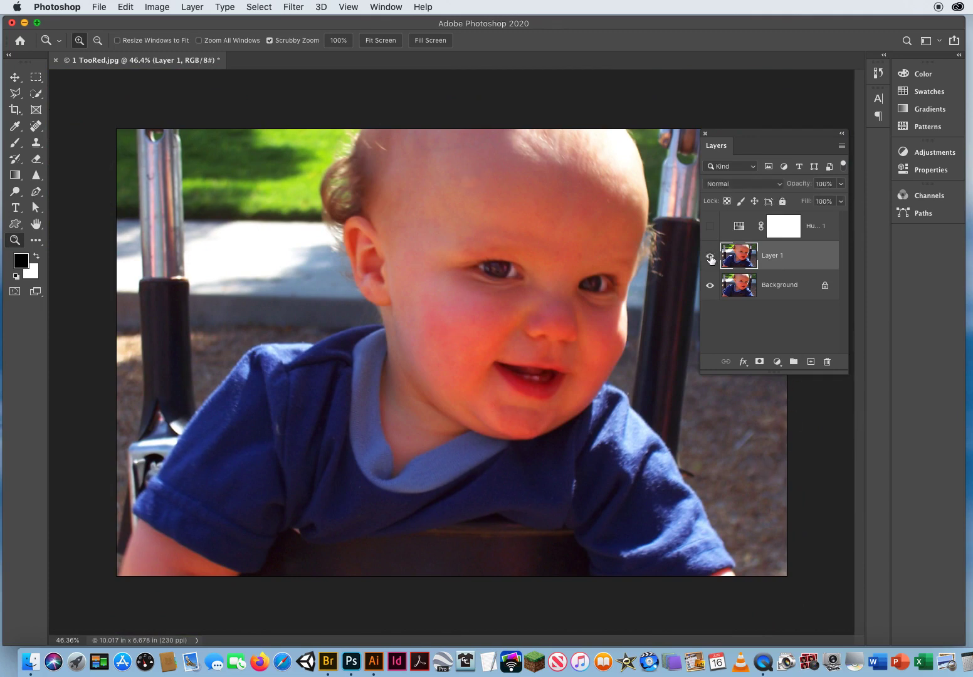
pyautogui.click(710, 257)
pyautogui.click(710, 258)
pyautogui.click(711, 257)
pyautogui.click(710, 257)
pyautogui.moveTo(738, 135); pyautogui.dragTo(693, 133)
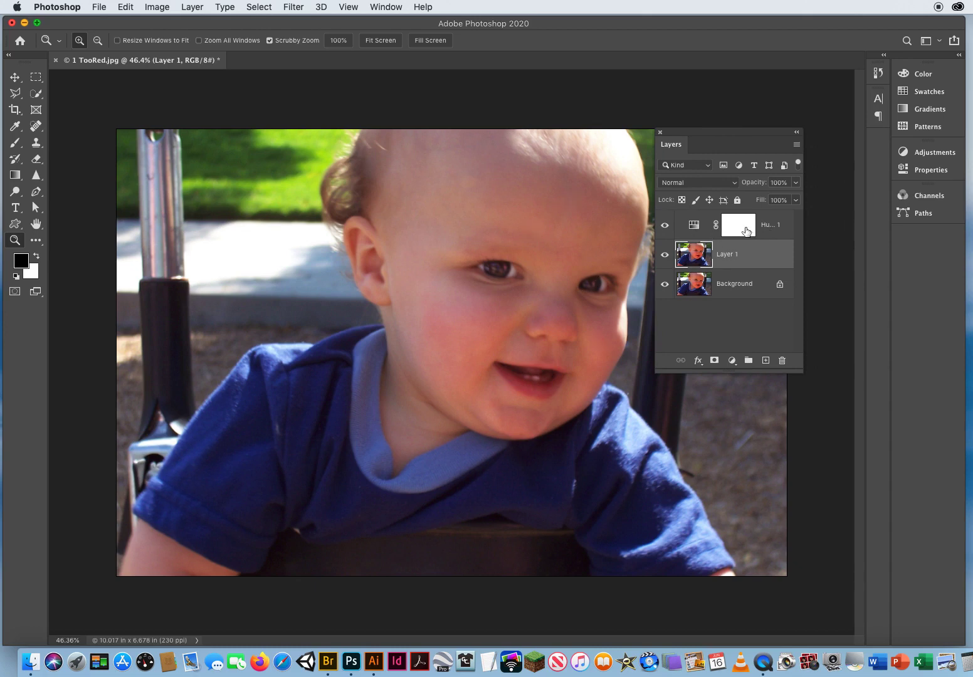
# Choose the Spot Healing Brush from the healing flyout and paint out the upper-forehead mark.
pyautogui.click(44, 146)
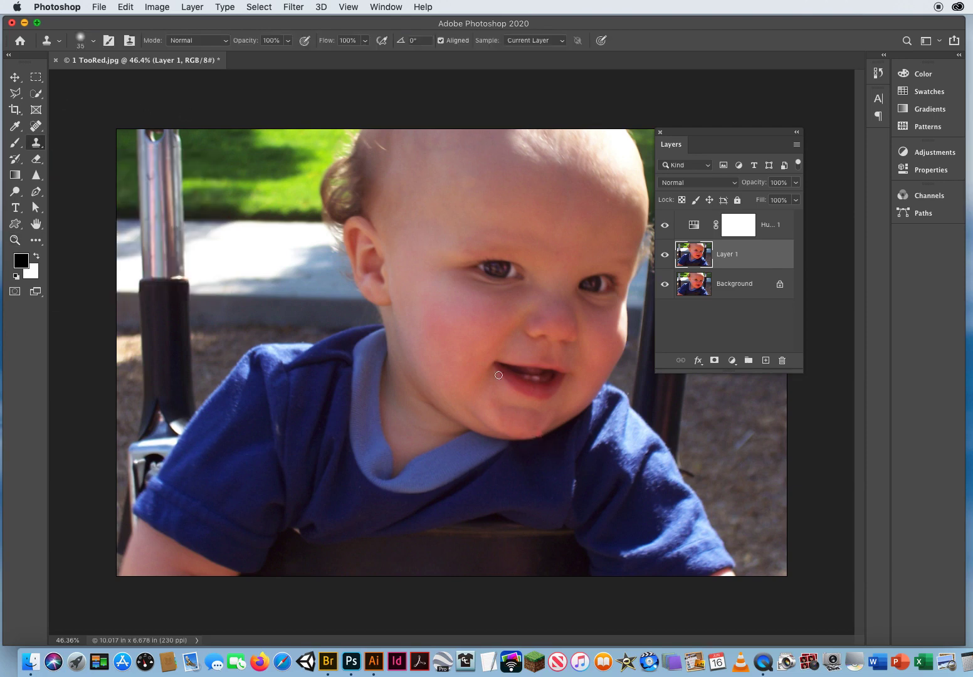
pyautogui.click(35, 127)
pyautogui.rightClick(36, 127)
pyautogui.click(82, 127)
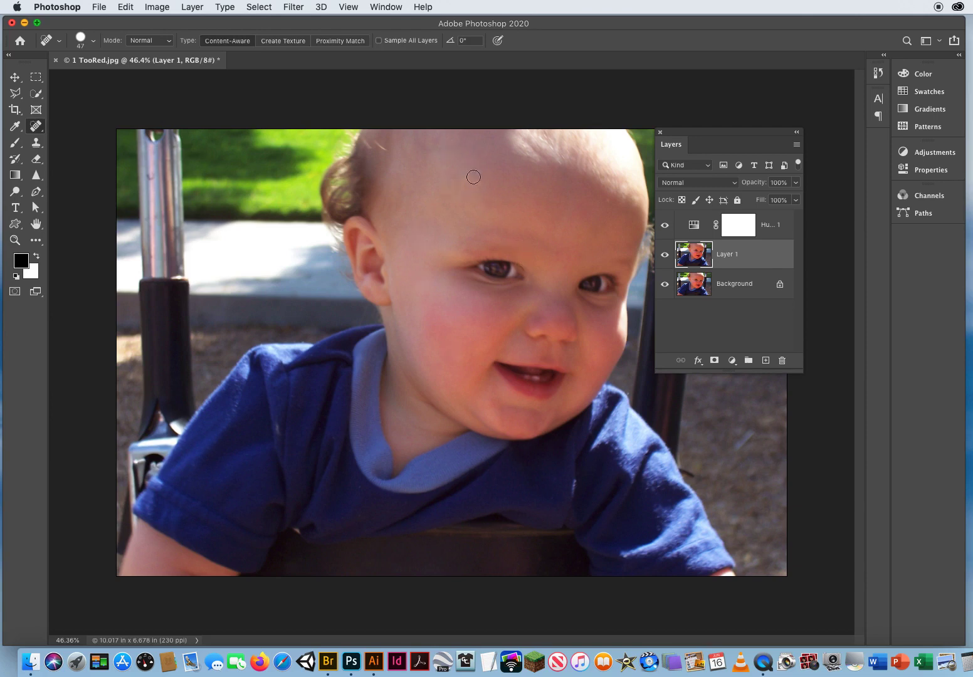
pyautogui.moveTo(476, 172)
pyautogui.mouseDown()
pyautogui.moveTo(471, 190)
pyautogui.moveTo(480, 176)
pyautogui.mouseUp()
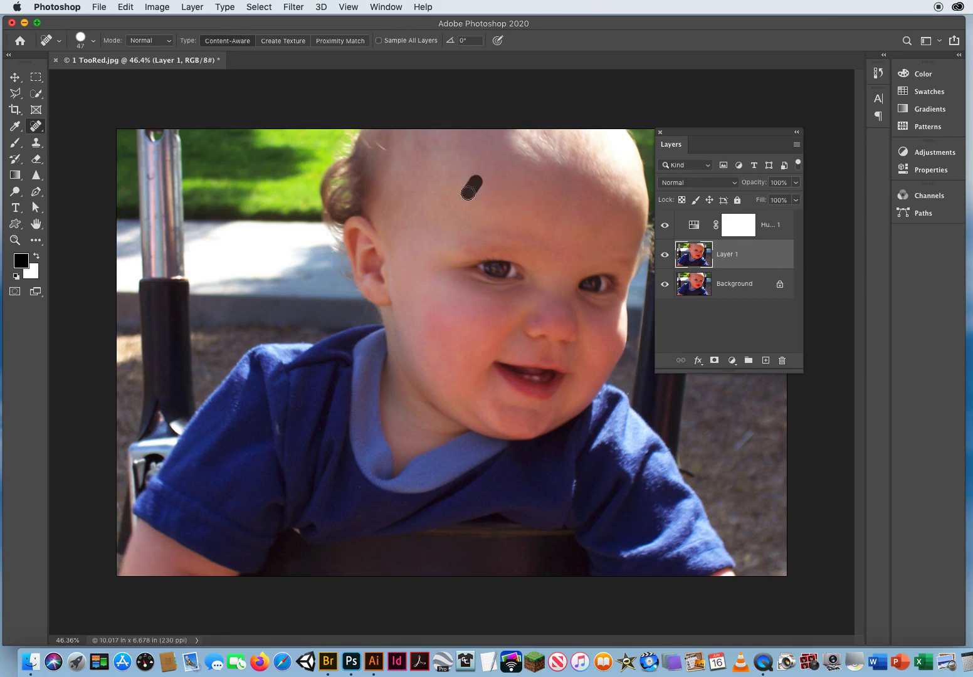